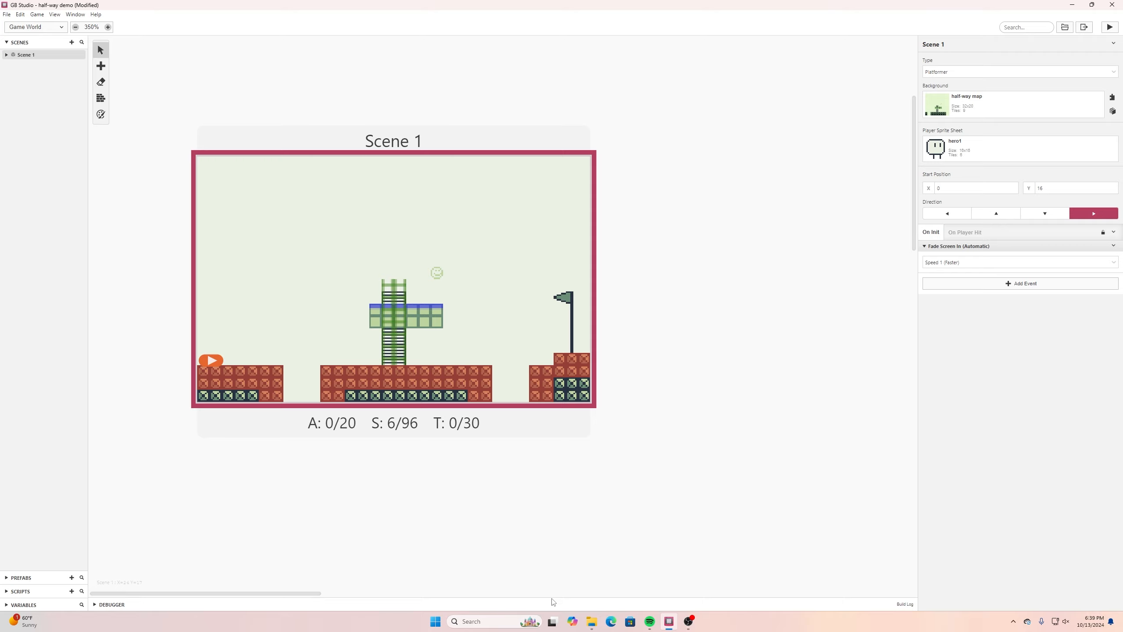
Open the switchtiles image from the half-way folder, examine its two small face tiles up close, and return to GB Studio.
{"action": "left_click", "coordinate": [592, 622]}
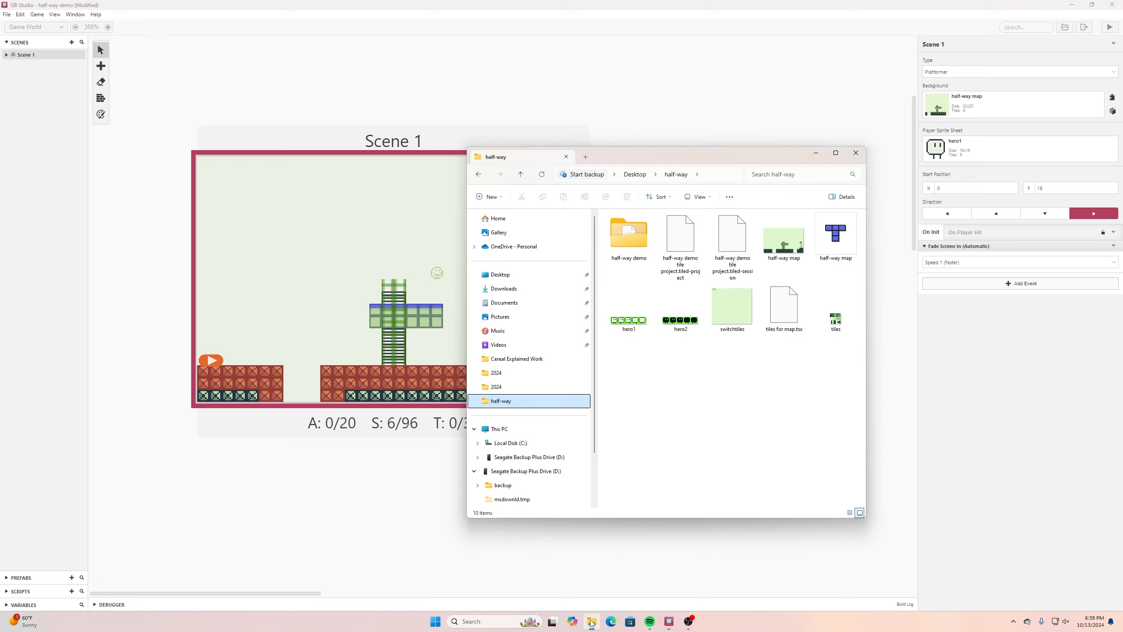
{"action": "double_click", "coordinate": [716, 293]}
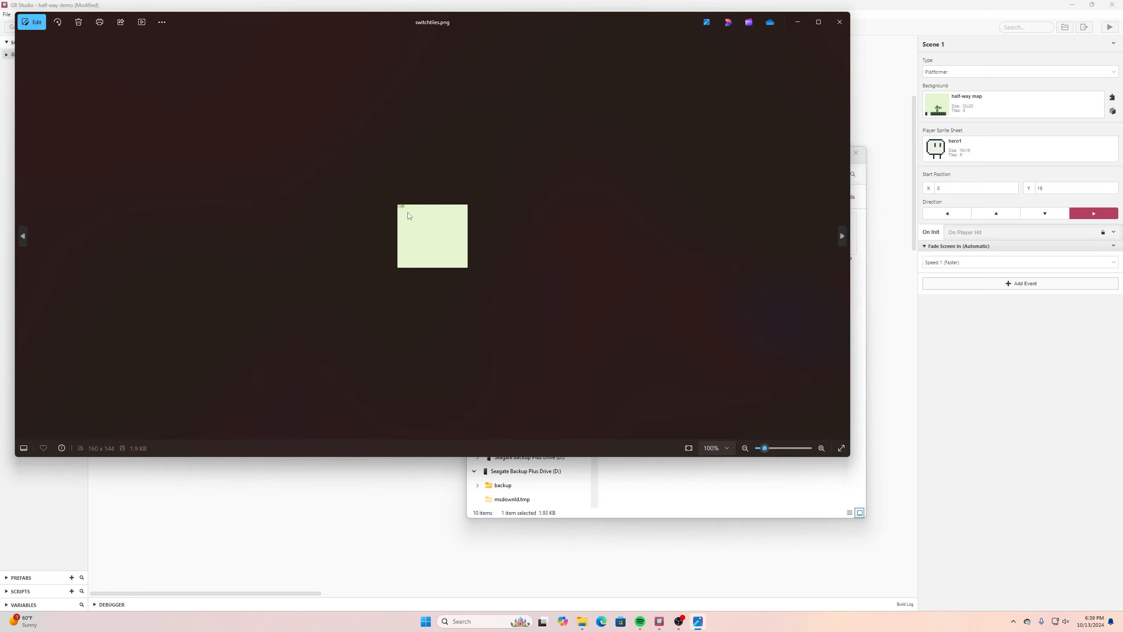
{"action": "scroll", "coordinate": [408, 212], "scroll_direction": "up", "scroll_amount": 5}
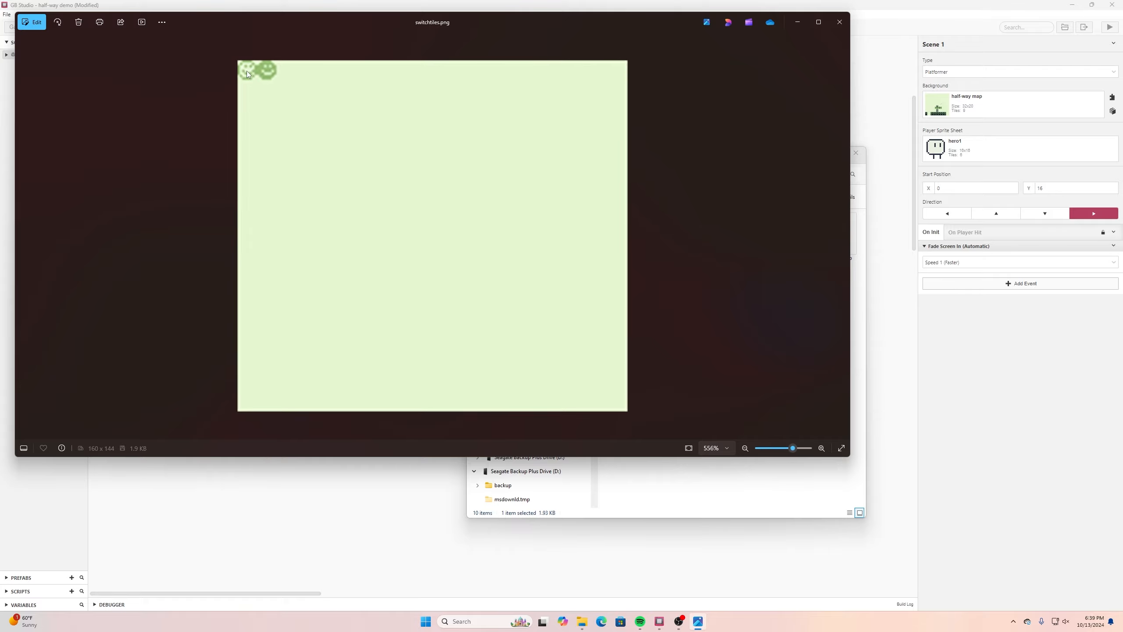
{"action": "left_click", "coordinate": [835, 25]}
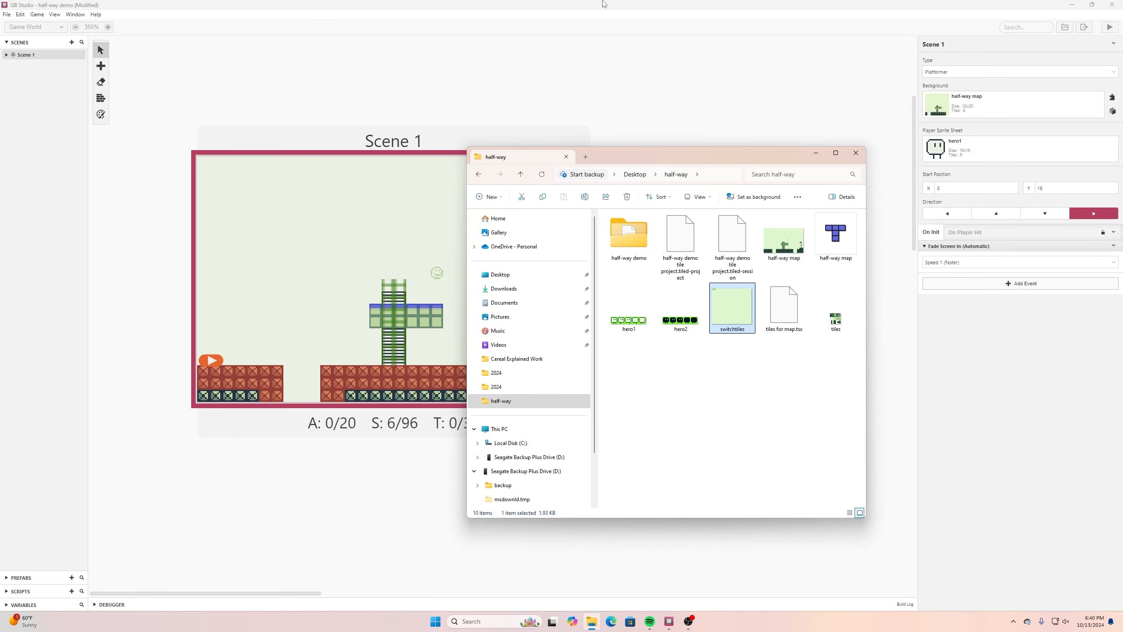
{"action": "left_click", "coordinate": [604, 5]}
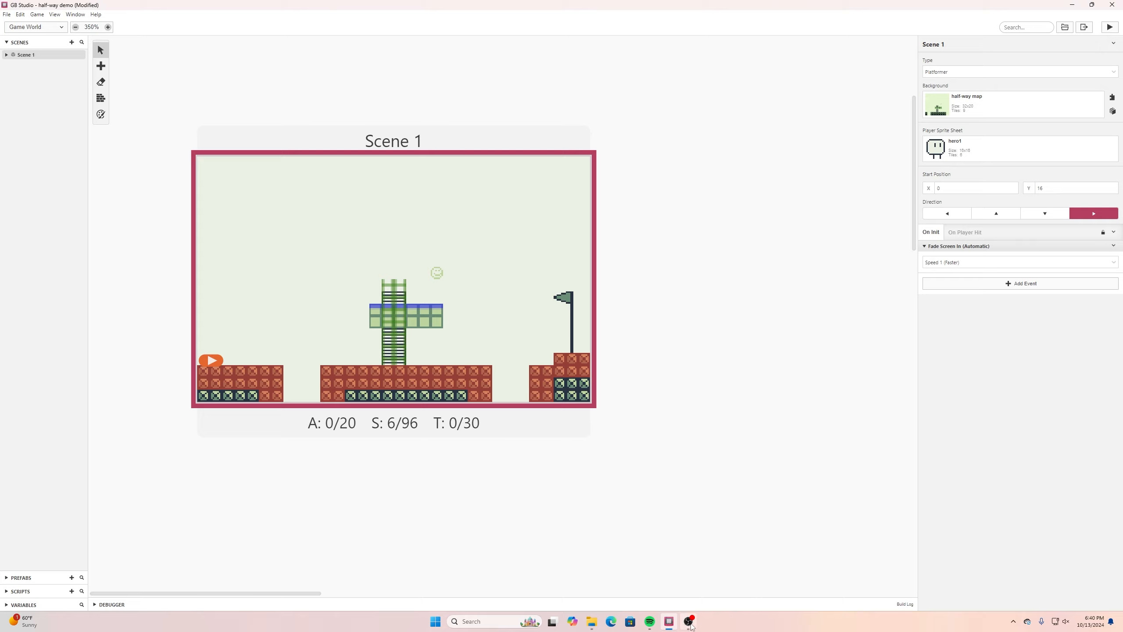
Check the half-way demo project's assets/tilesets folder for the switchtiles image, then return to GB Studio.
{"action": "mouse_move", "coordinate": [692, 626]}
{"action": "left_click", "coordinate": [675, 546]}
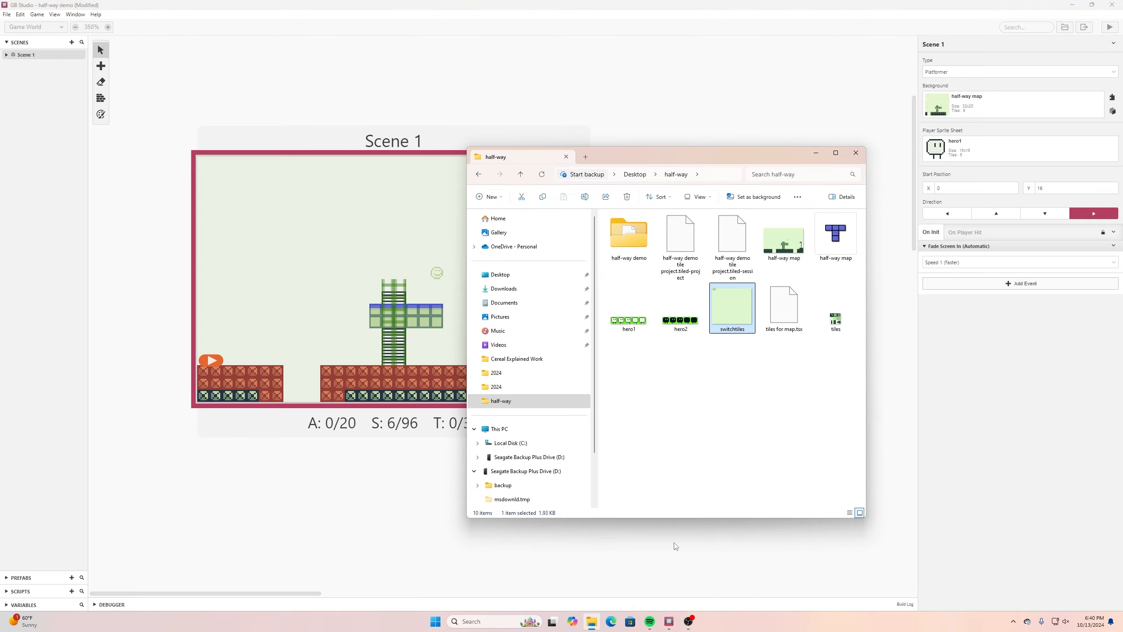
{"action": "double_click", "coordinate": [627, 235]}
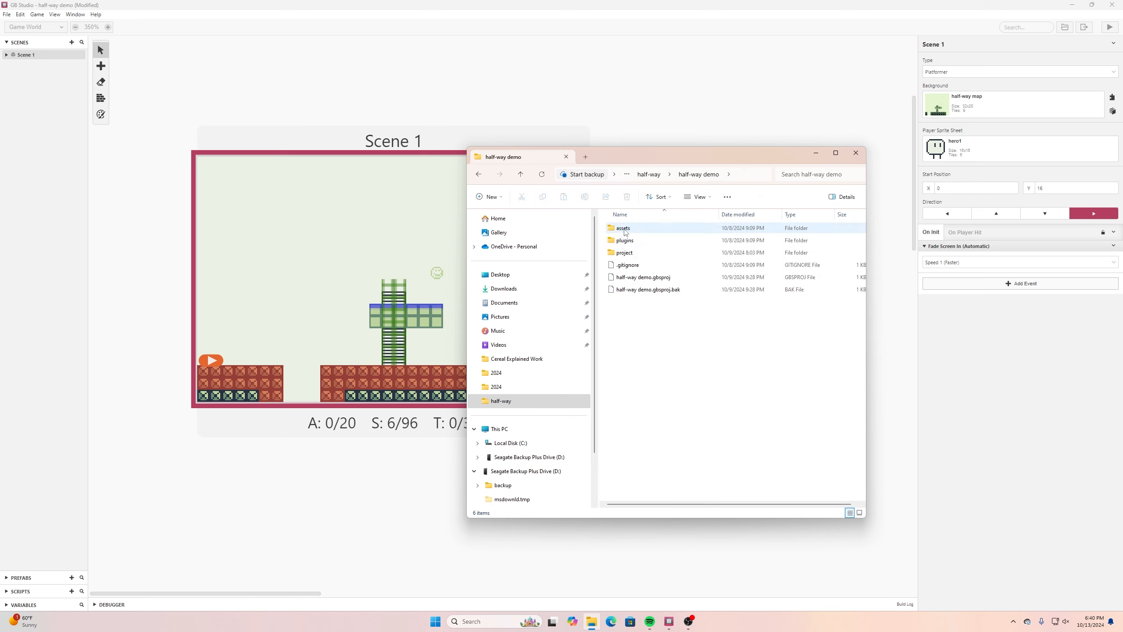
{"action": "double_click", "coordinate": [626, 232]}
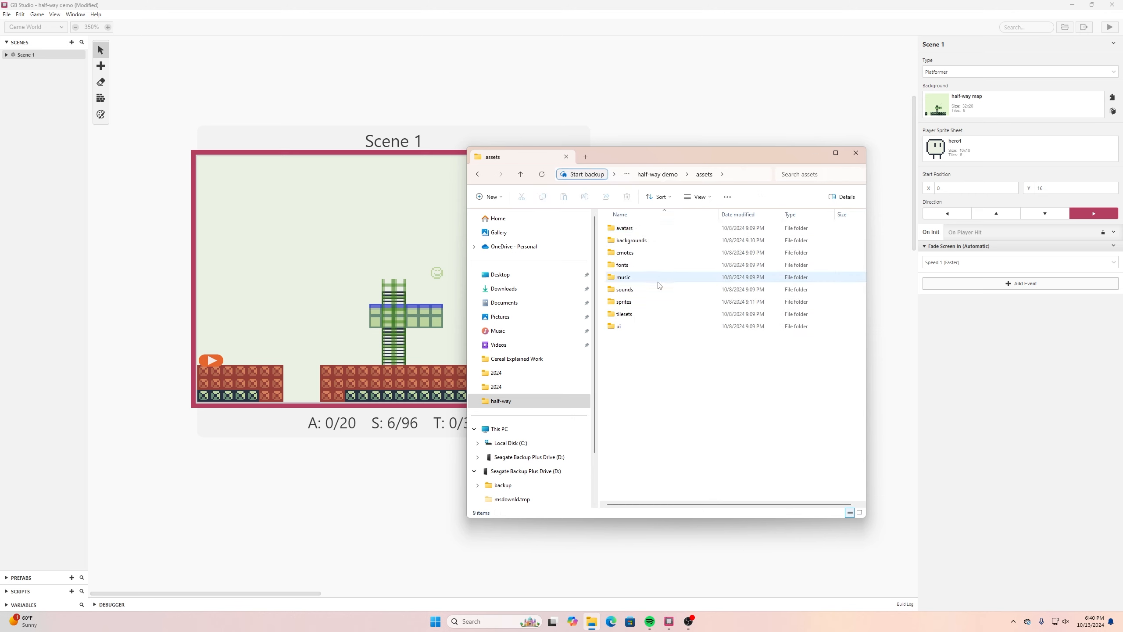
{"action": "double_click", "coordinate": [662, 313]}
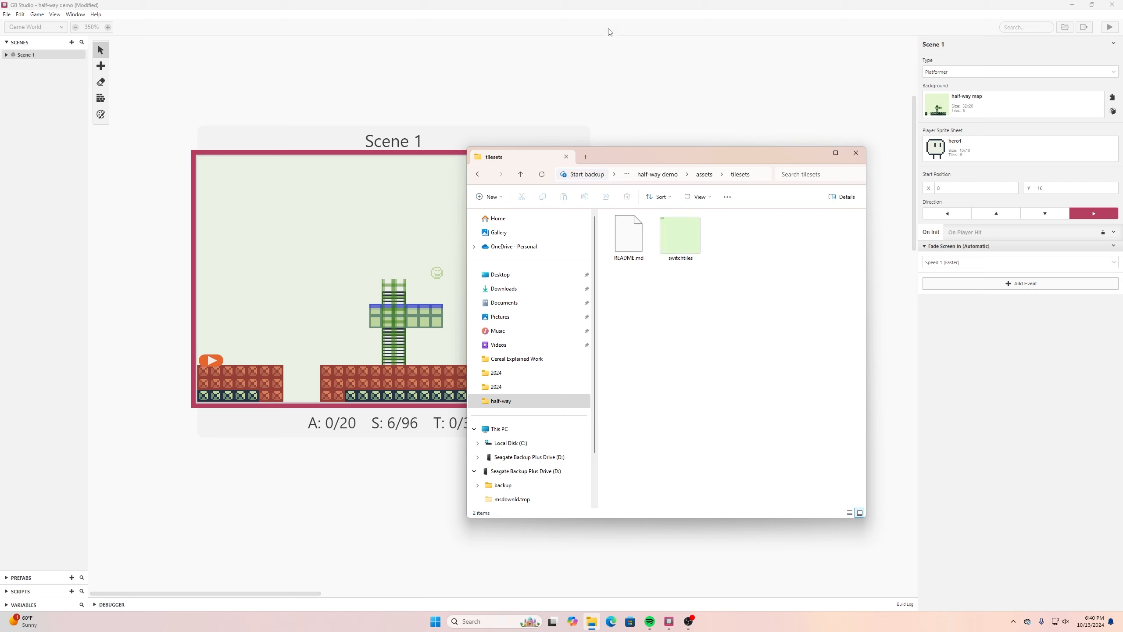
{"action": "left_click", "coordinate": [606, 5]}
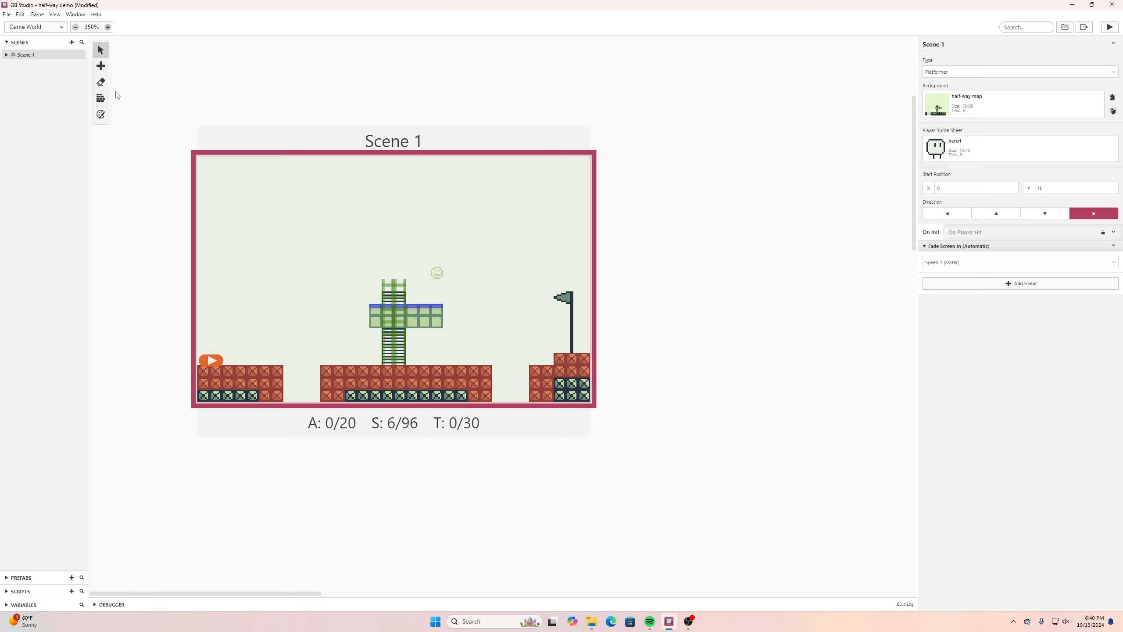
Add a trigger 20 tiles wide and 1 high along the scene's bottom row at X 7, Y 19, spanning both pits.
{"action": "left_click", "coordinate": [102, 66]}
{"action": "left_click", "coordinate": [123, 88]}
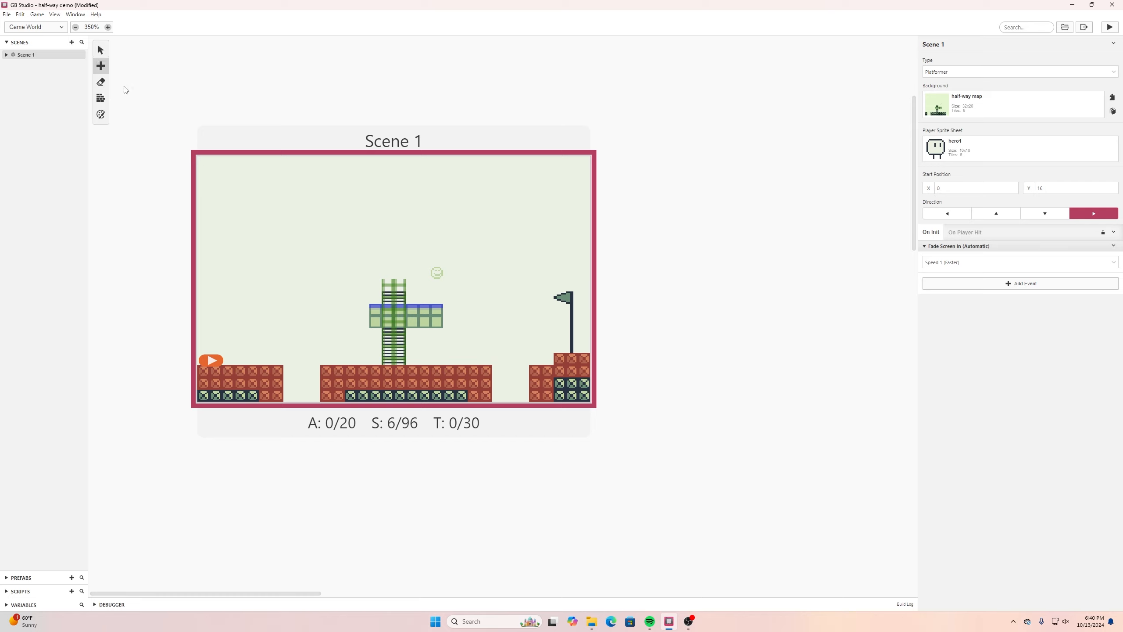
{"action": "left_click", "coordinate": [291, 398]}
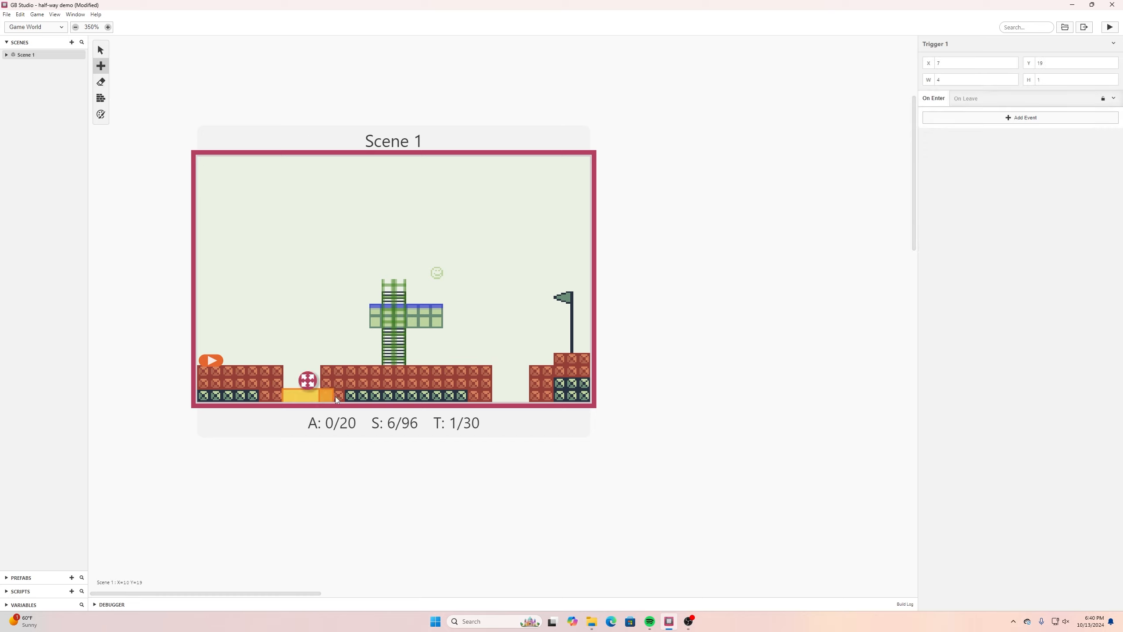
{"action": "left_click_drag", "start_coordinate": [408, 400], "coordinate": [518, 397]}
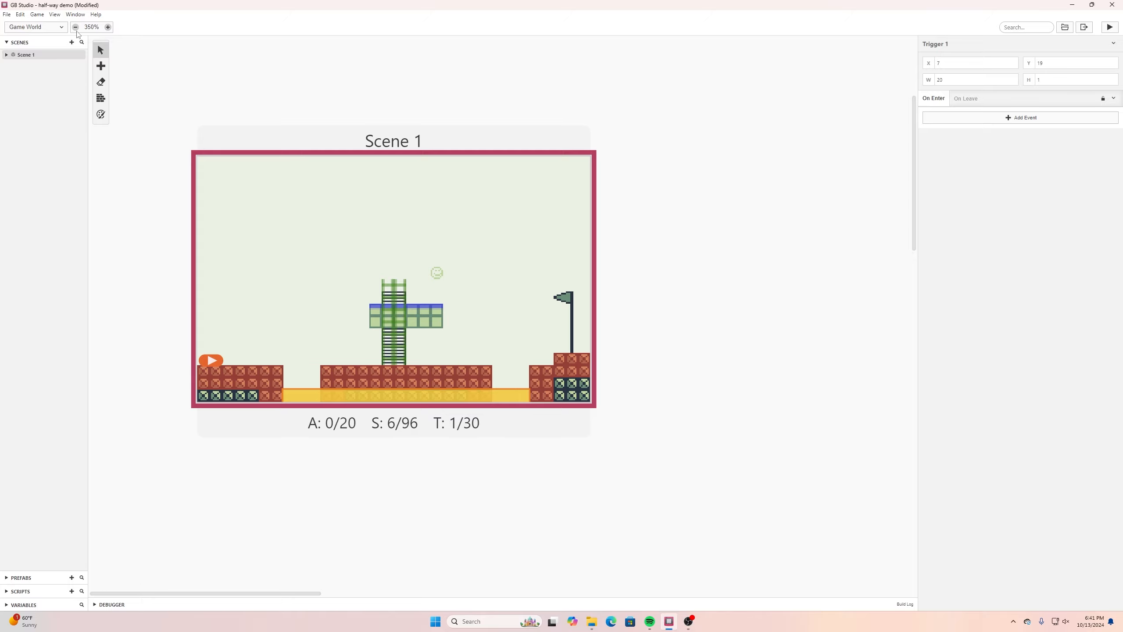
{"action": "left_click", "coordinate": [205, 78]}
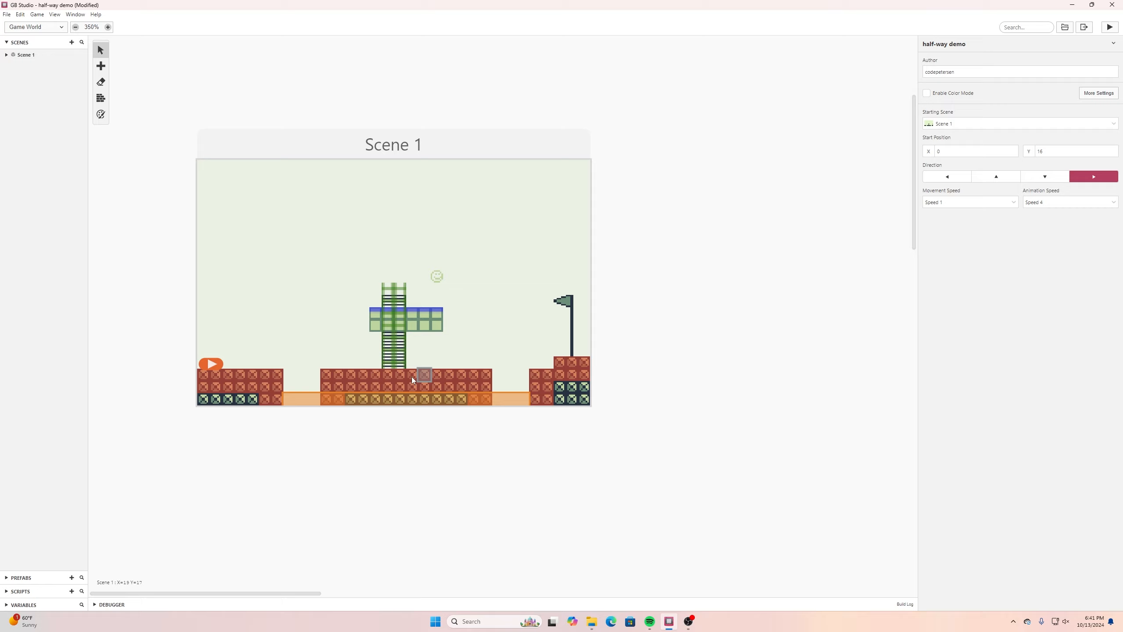
Place a one-by-one-tile trigger on the smiley-face tile above the middle platform.
{"action": "left_click", "coordinate": [101, 66]}
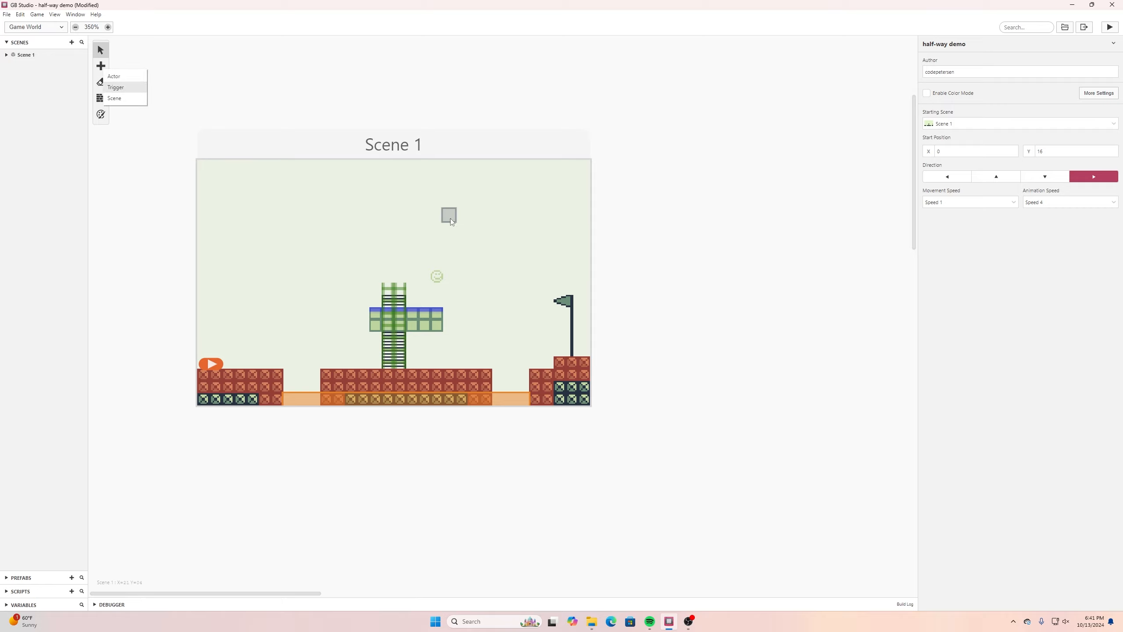
{"action": "left_click", "coordinate": [443, 279]}
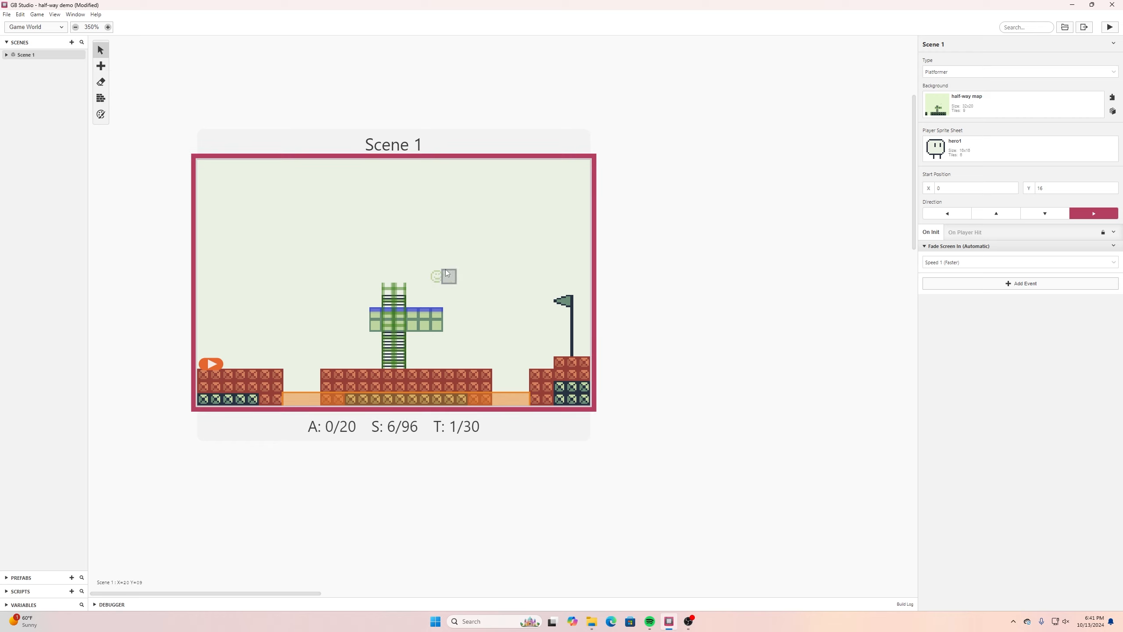
{"action": "left_click", "coordinate": [101, 66]}
{"action": "left_click", "coordinate": [117, 87]}
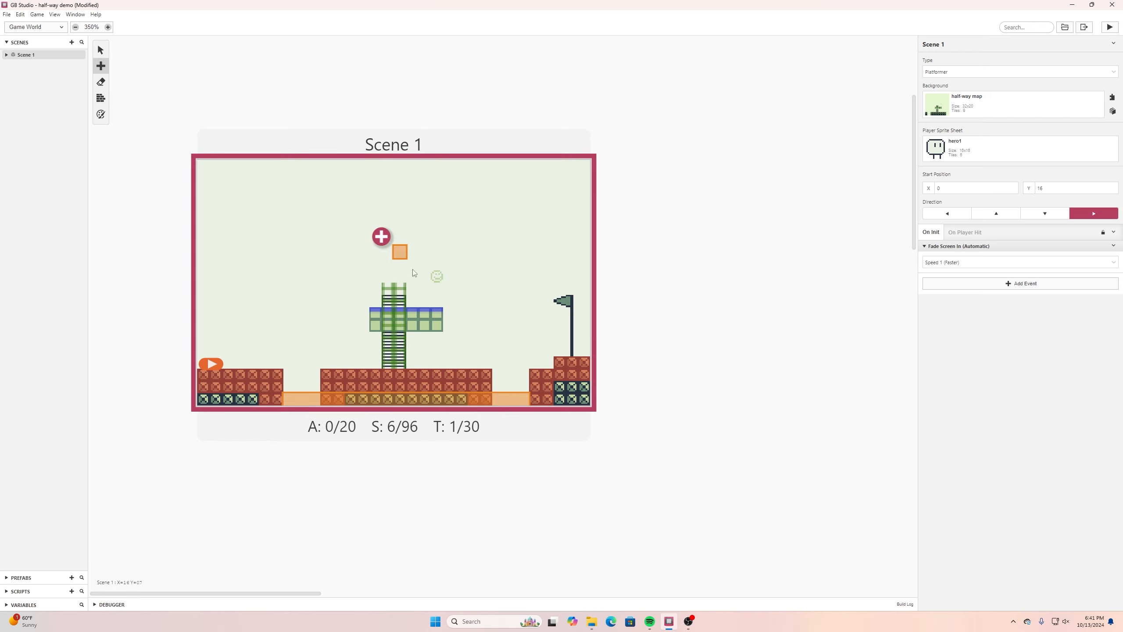
{"action": "left_click", "coordinate": [437, 277]}
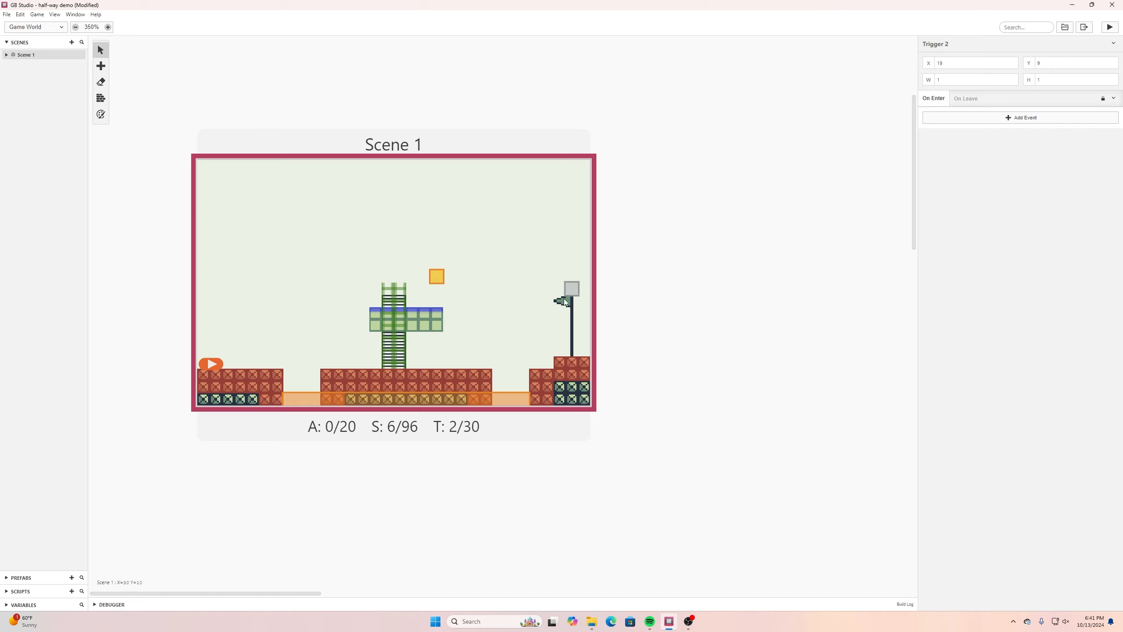
Add a trigger 1 tile wide and 5 high over the flagpole at X 30, Y 11.
{"action": "left_click", "coordinate": [99, 70]}
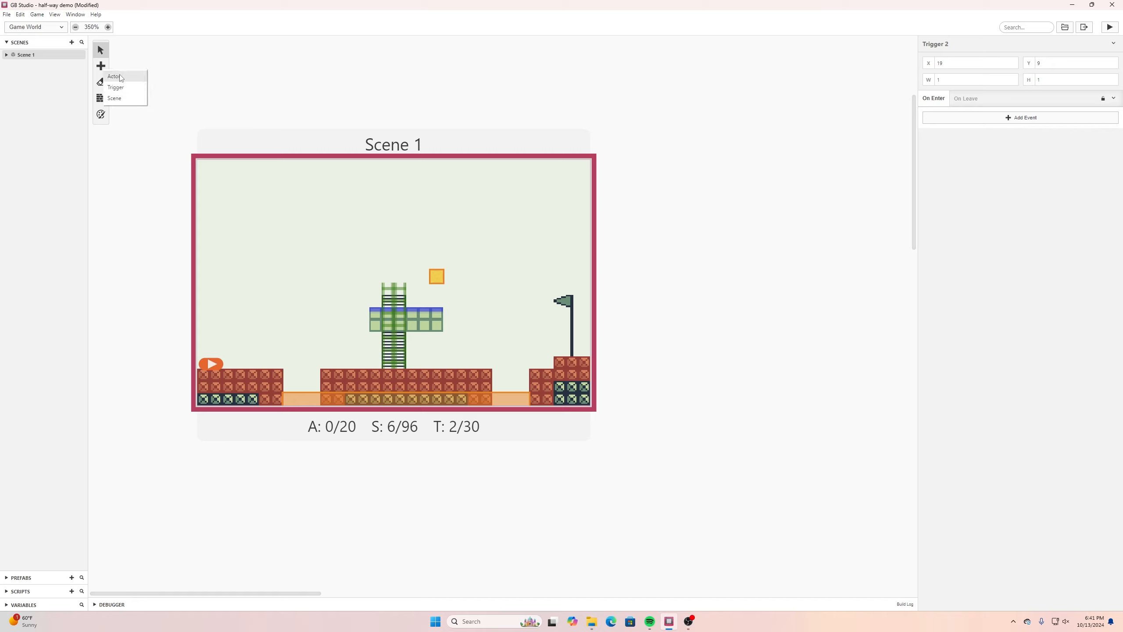
{"action": "left_click", "coordinate": [124, 91]}
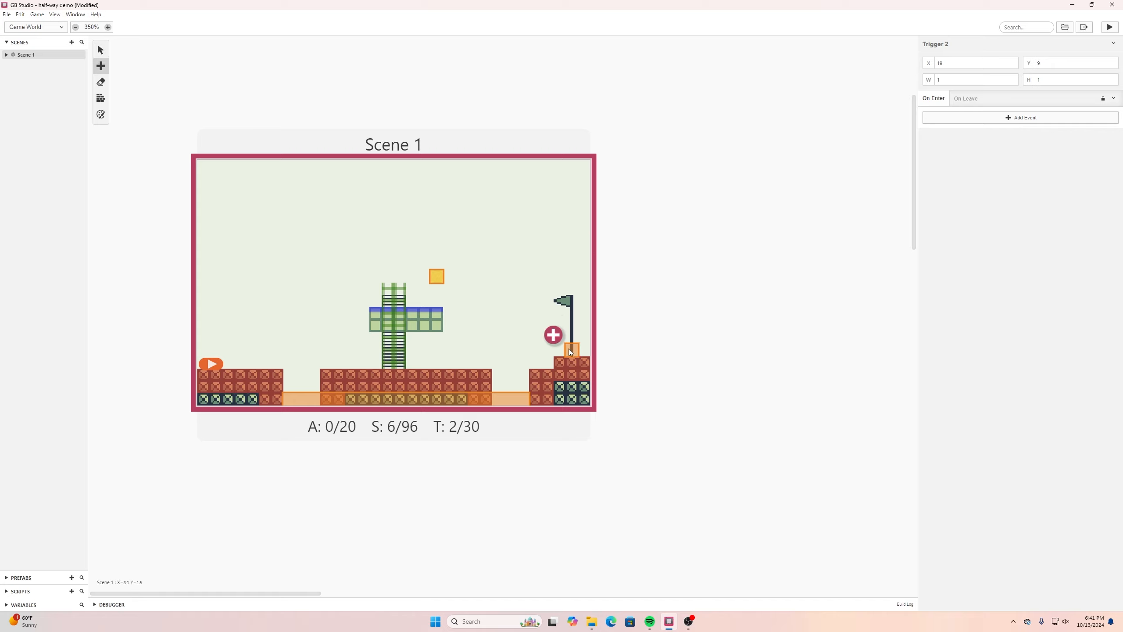
{"action": "left_click", "coordinate": [571, 351]}
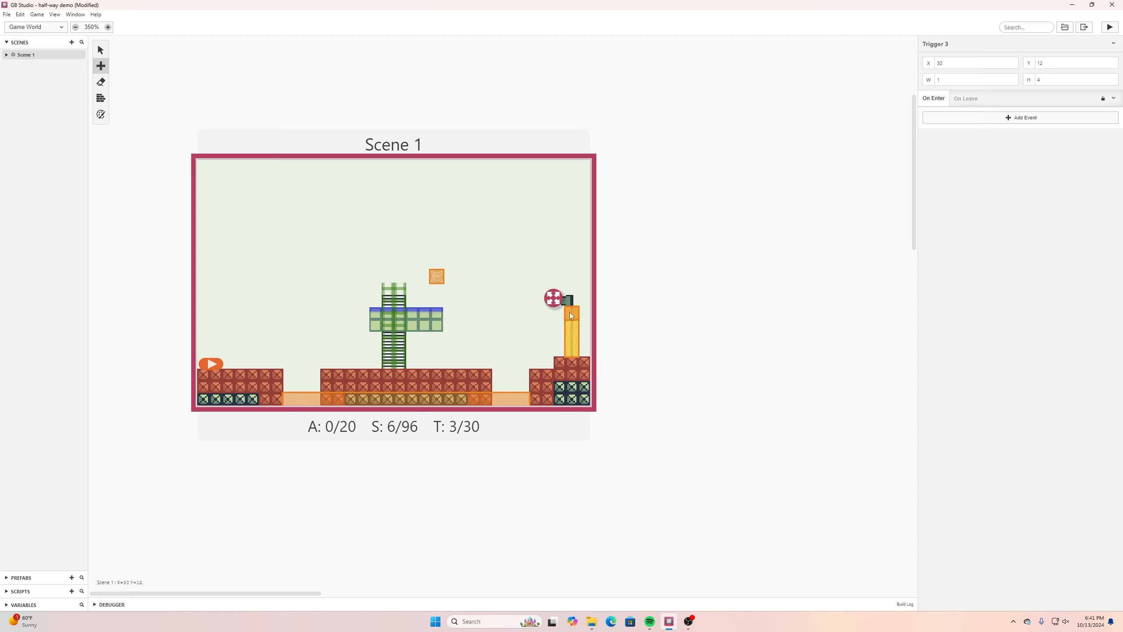
{"action": "key", "text": "v"}
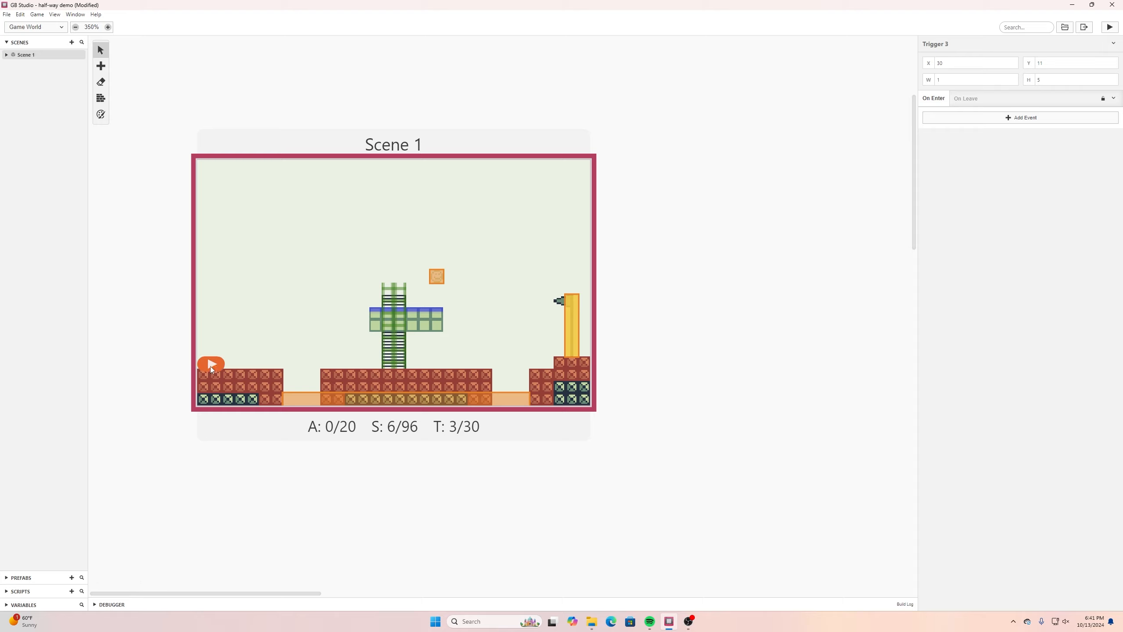
Select Scene 1 and save the project.
{"action": "left_click", "coordinate": [233, 290]}
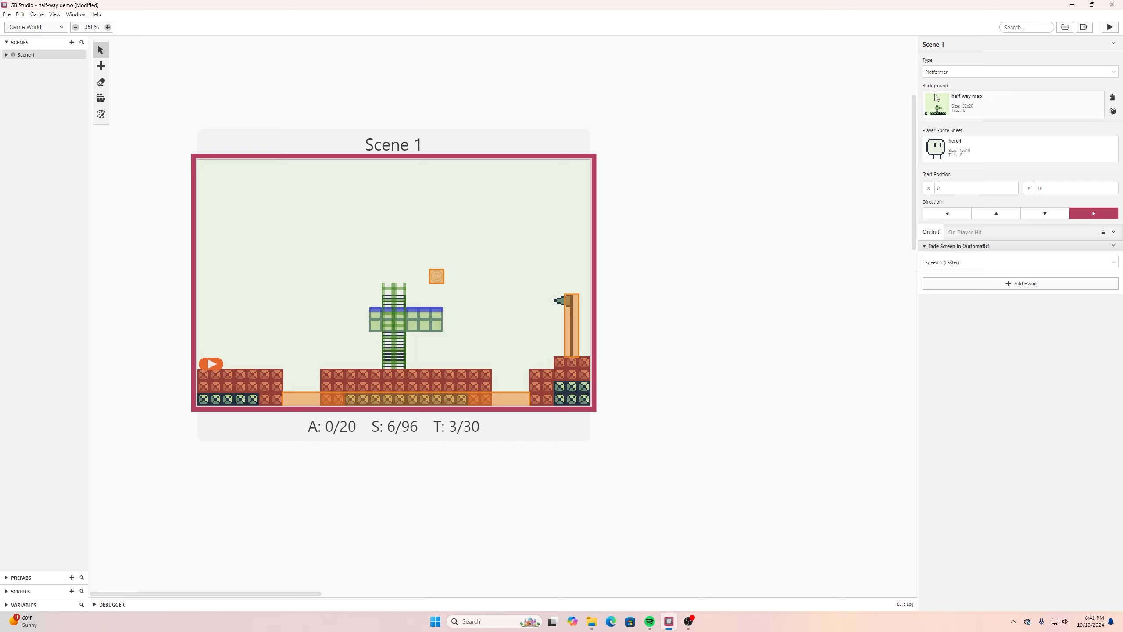
{"action": "left_click", "coordinate": [7, 14]}
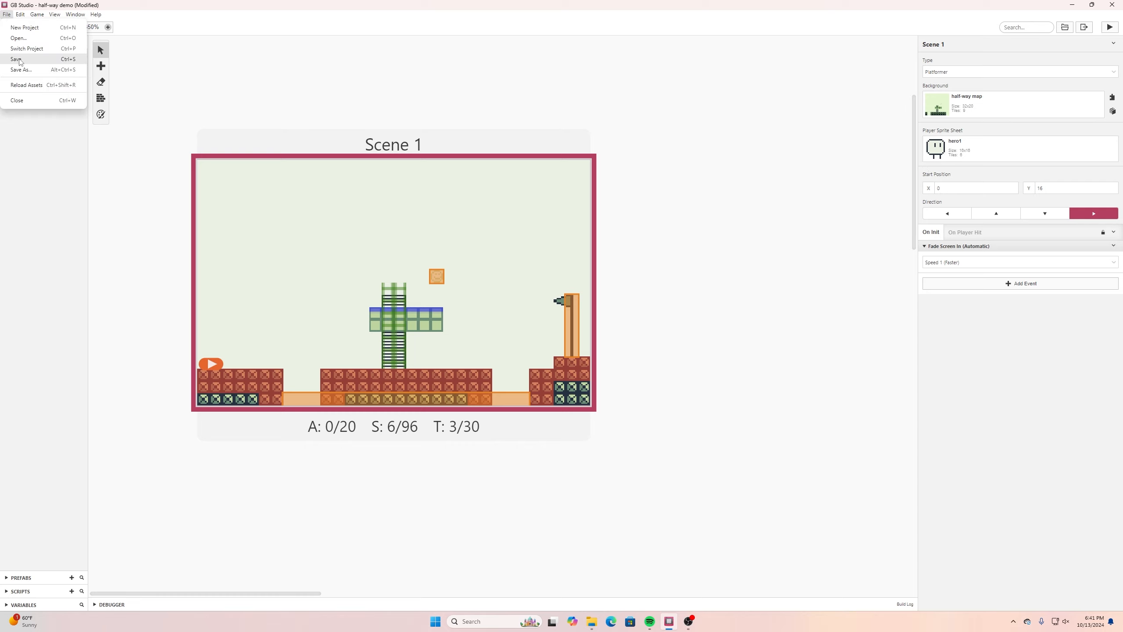
{"action": "left_click", "coordinate": [48, 60]}
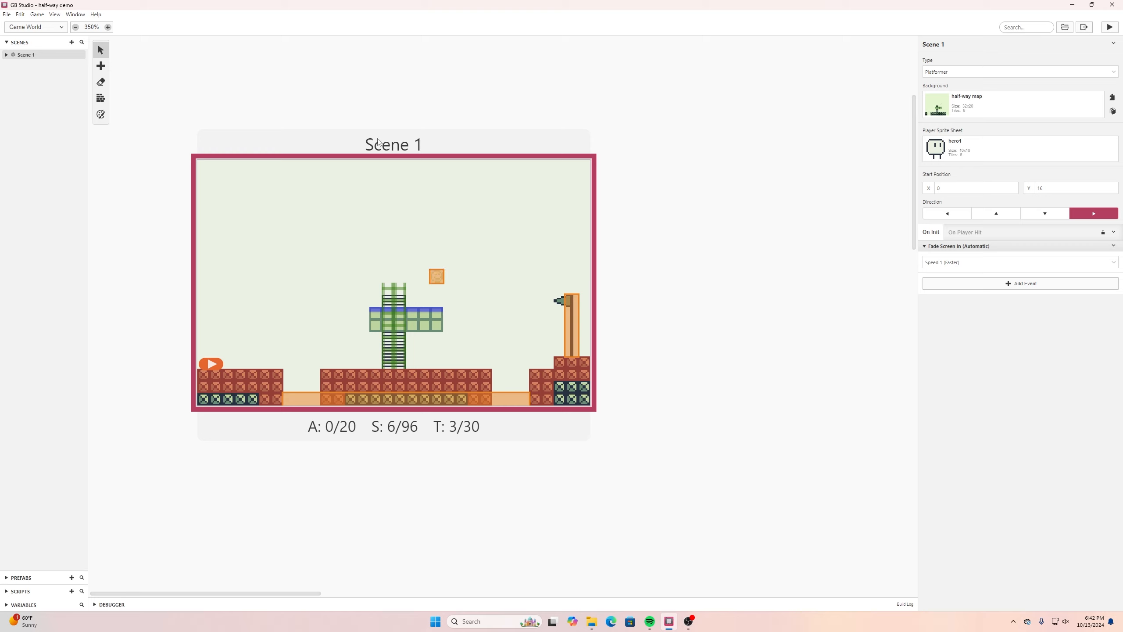
Add a Variable Set To 'False' event to Scene 1's On Init script.
{"action": "left_click", "coordinate": [1005, 287]}
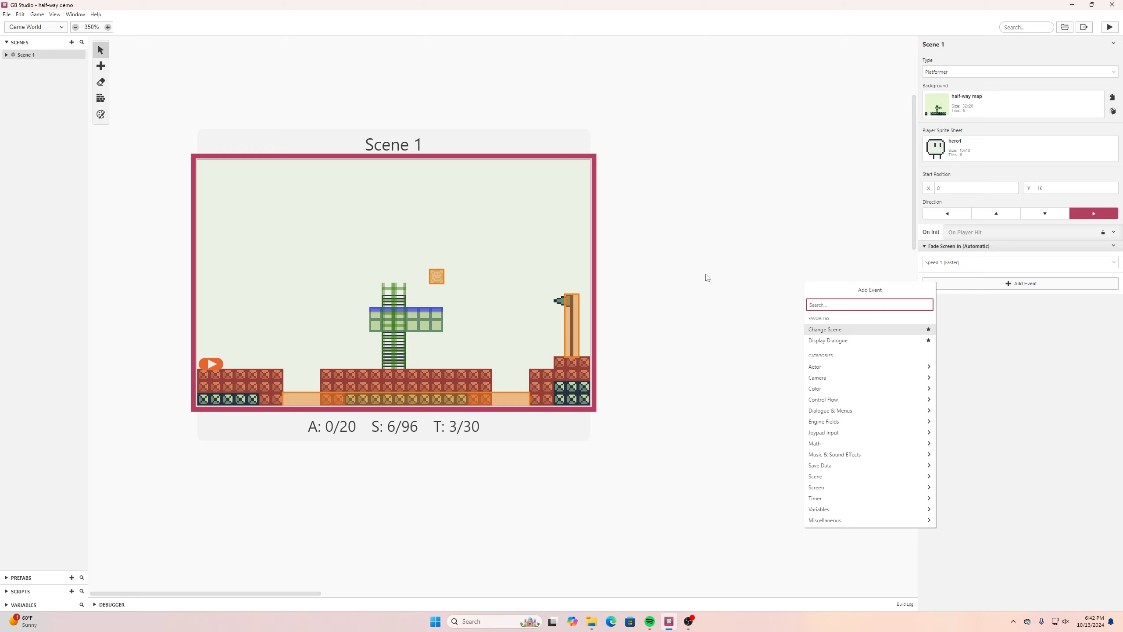
{"action": "type", "text": "s"}
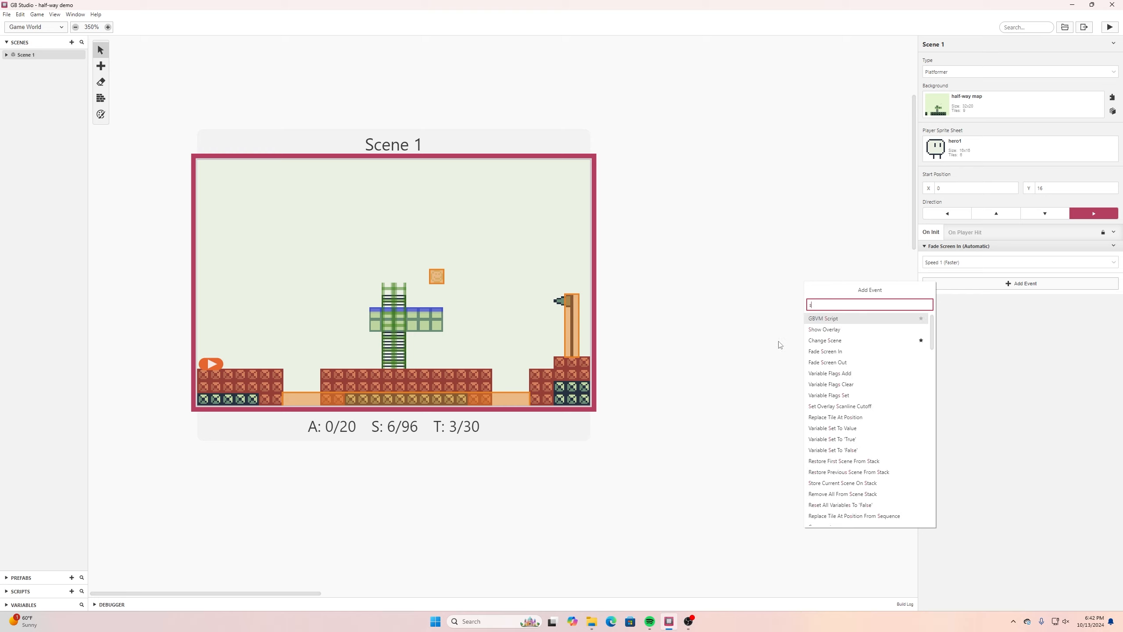
{"action": "type", "text": "et variab"}
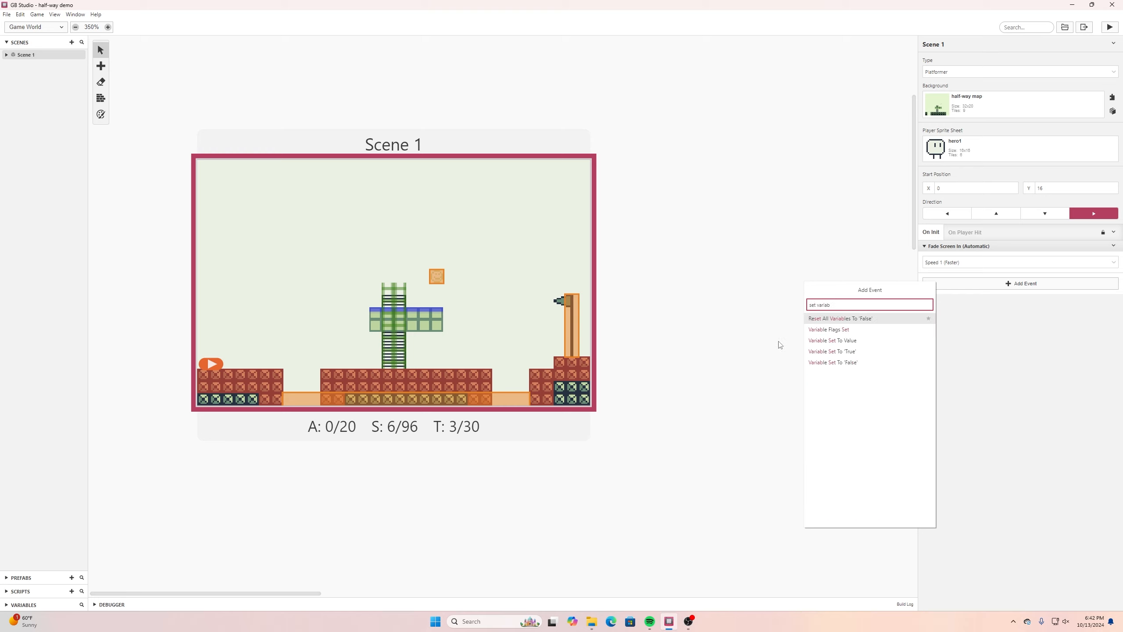
{"action": "left_click", "coordinate": [842, 362]}
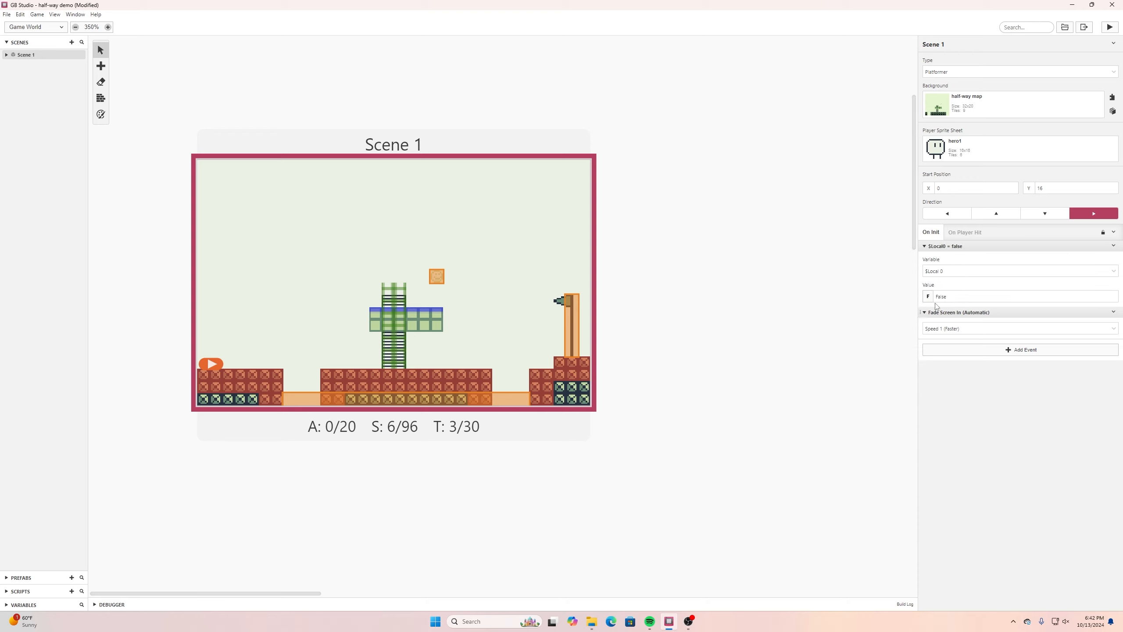
Assign global Variable 0 to the set-to-false event and rename that variable halfway.
{"action": "left_click", "coordinate": [1113, 271]}
{"action": "scroll", "coordinate": [998, 326], "scroll_direction": "down", "scroll_amount": 2}
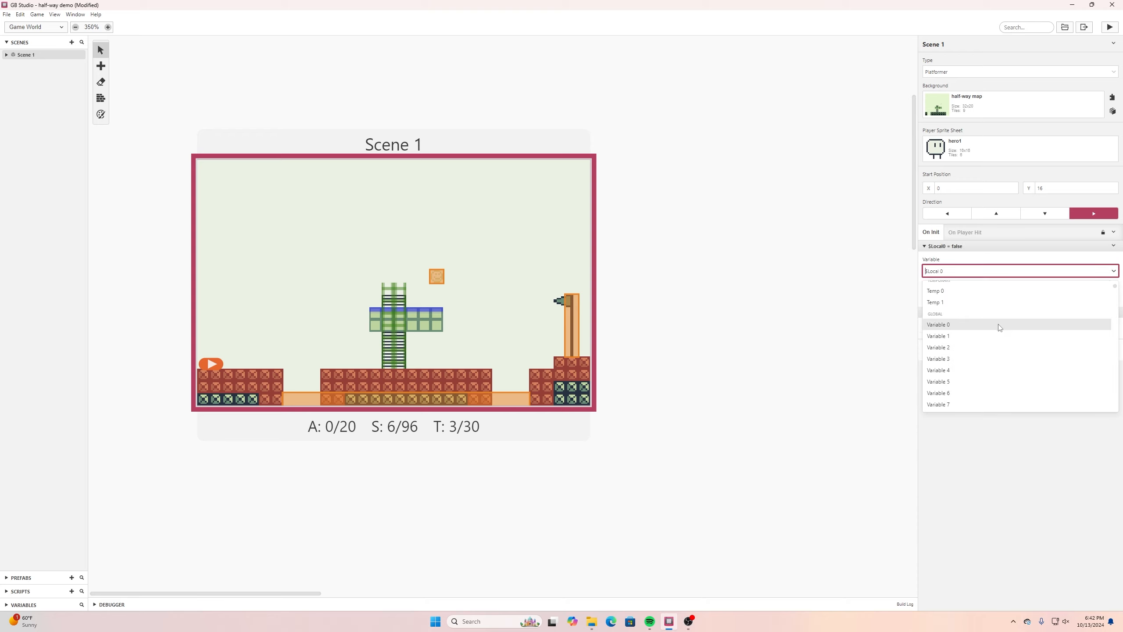
{"action": "left_click", "coordinate": [944, 325]}
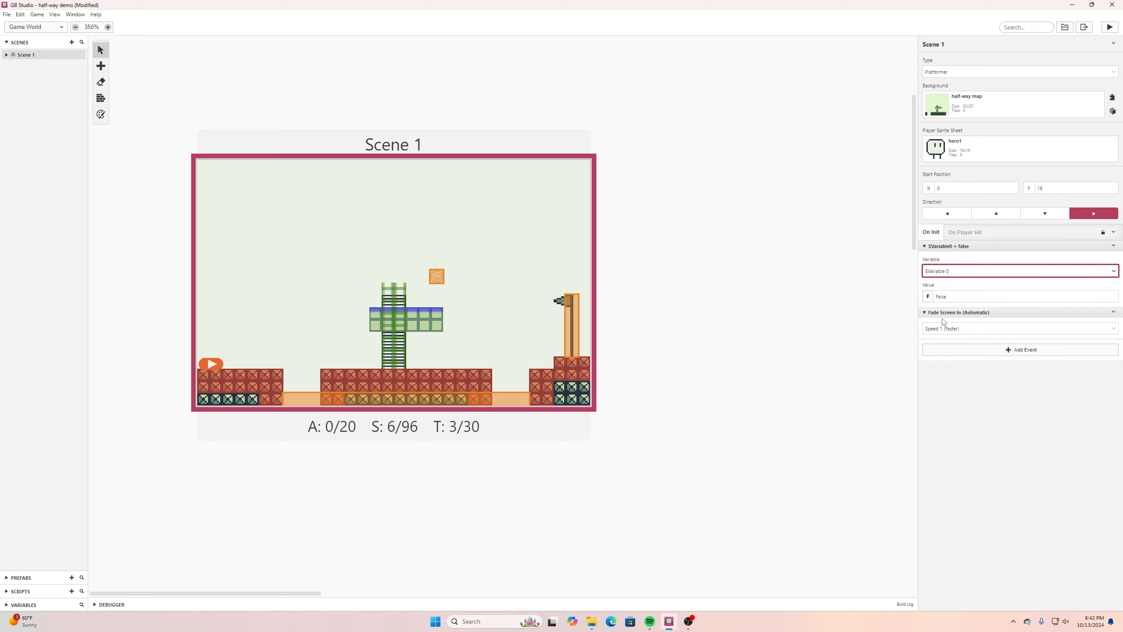
{"action": "left_click", "coordinate": [1105, 271]}
{"action": "type", "text": "halfway"}
{"action": "left_click", "coordinate": [945, 399]}
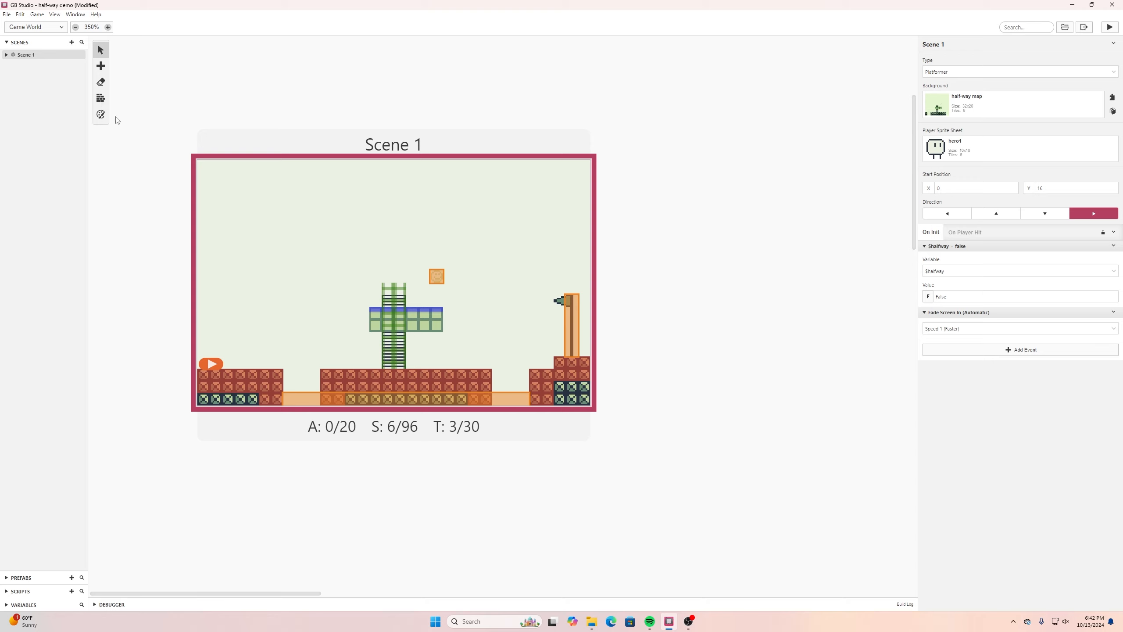
Add an If Variable Compare With Value event to the On Enter script of the bottom-row pit trigger.
{"action": "left_click", "coordinate": [296, 400]}
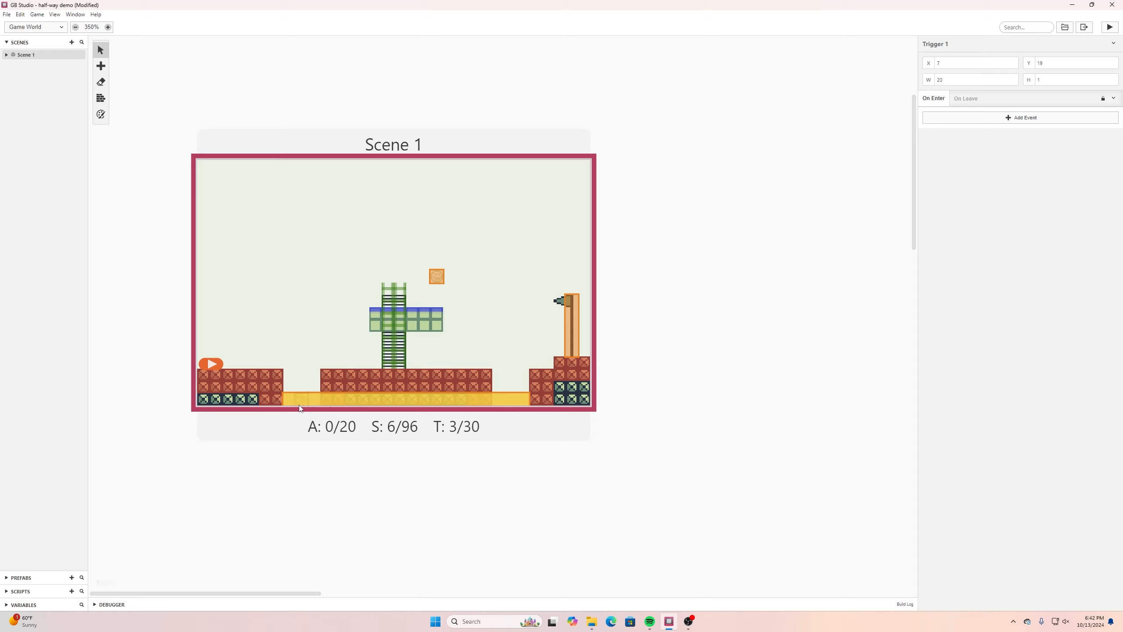
{"action": "left_click", "coordinate": [1037, 119]}
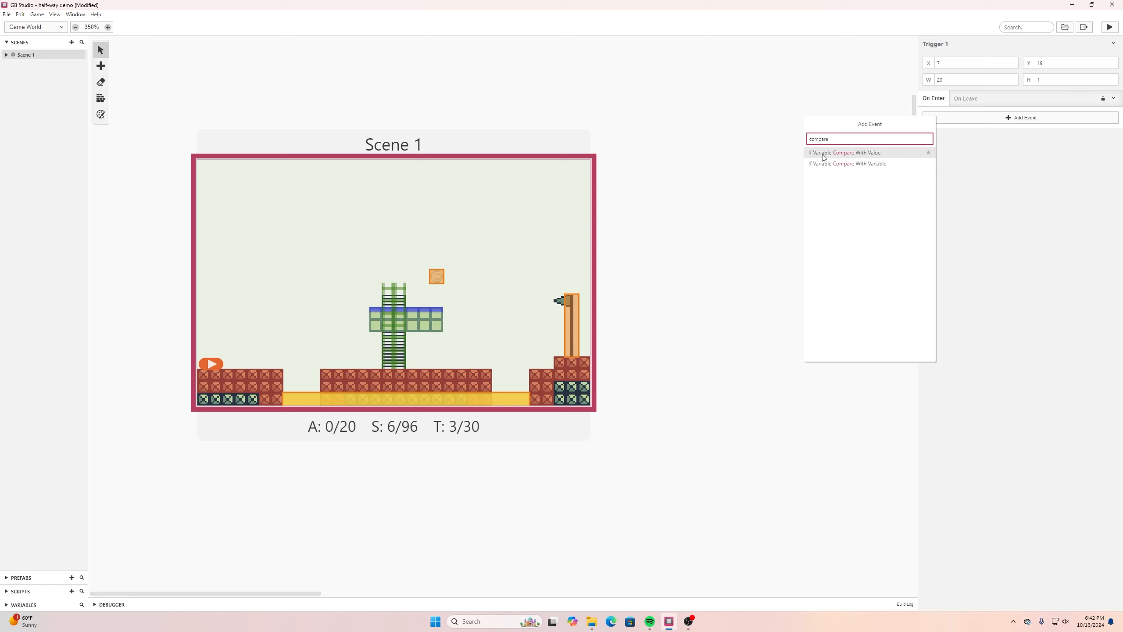
{"action": "left_click", "coordinate": [856, 153]}
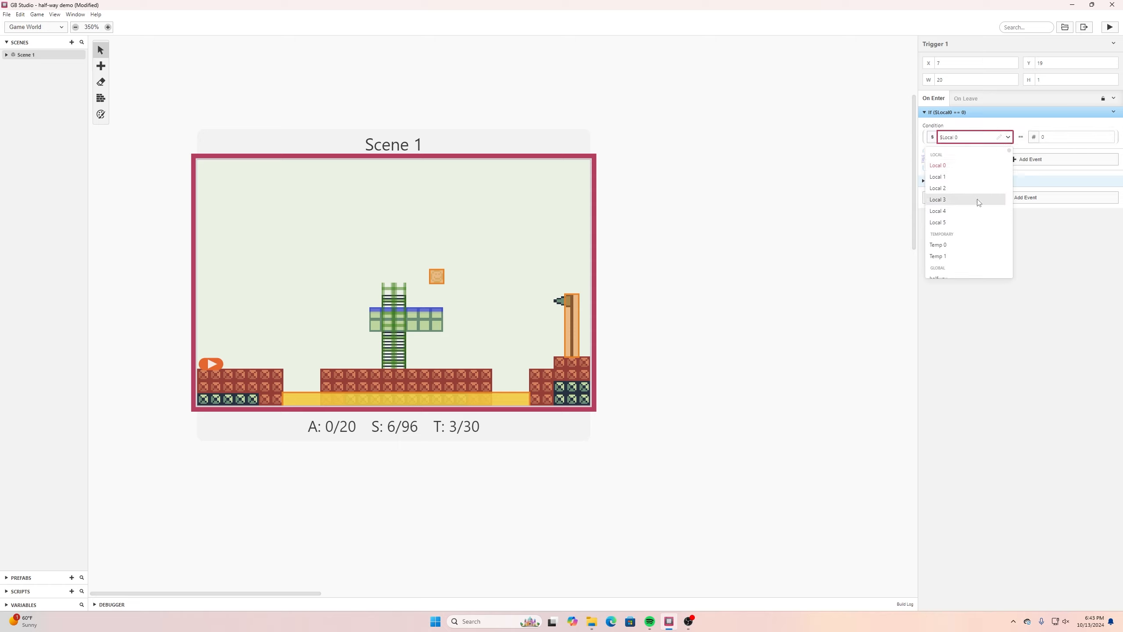
Set the pit trigger's If condition to compare the global halfway variable with the Boolean value False.
{"action": "scroll", "coordinate": [951, 208], "scroll_direction": "down", "scroll_amount": 2}
{"action": "left_click", "coordinate": [948, 236]}
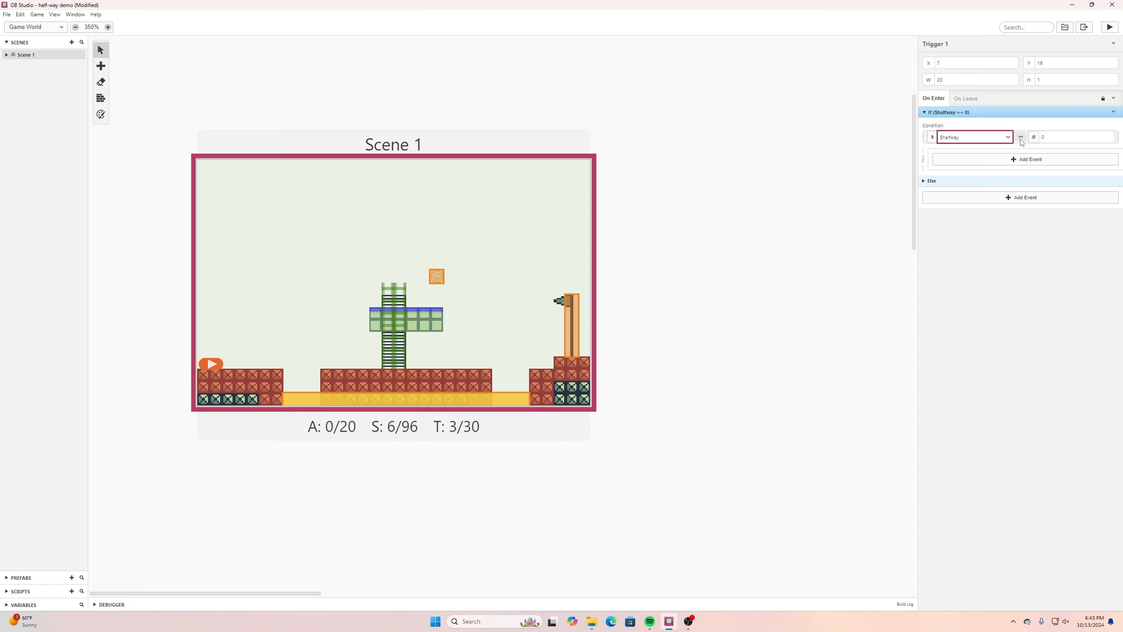
{"action": "left_click", "coordinate": [1034, 137]}
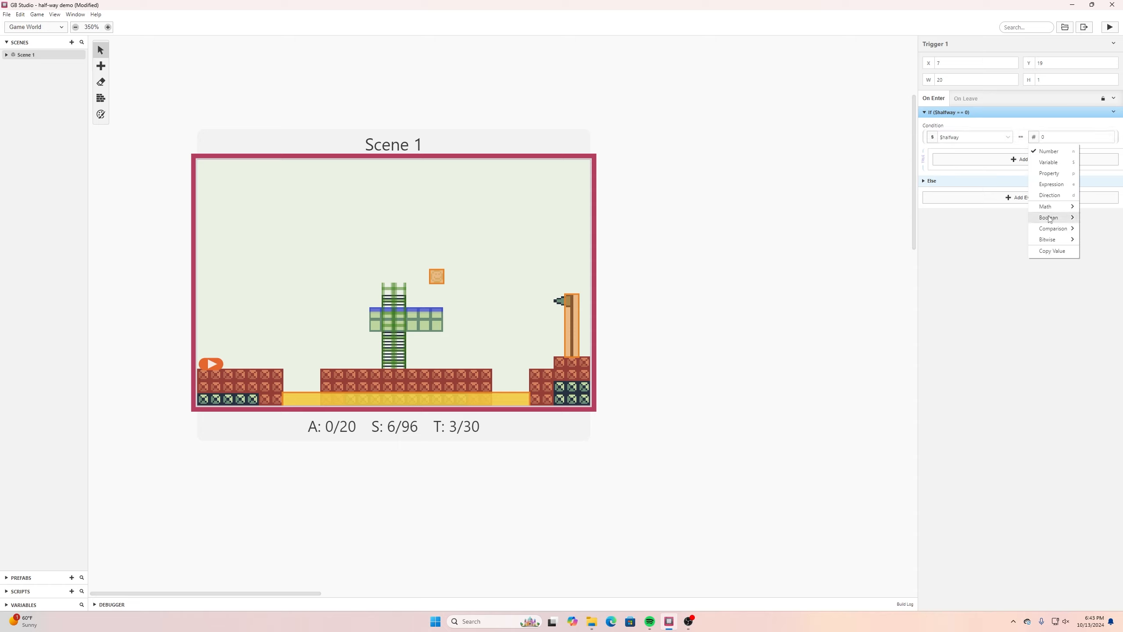
{"action": "mouse_move", "coordinate": [1046, 220]}
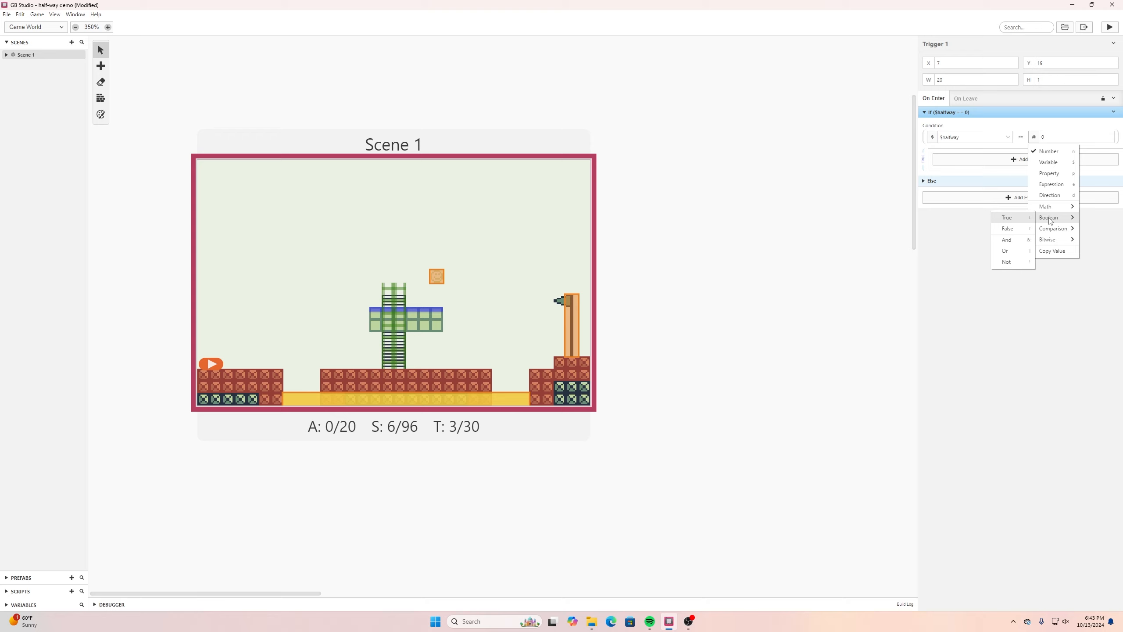
{"action": "left_click", "coordinate": [1025, 228]}
Add a Set Actor Position event inside the true branch of the halfway condition.
{"action": "left_click", "coordinate": [995, 161]}
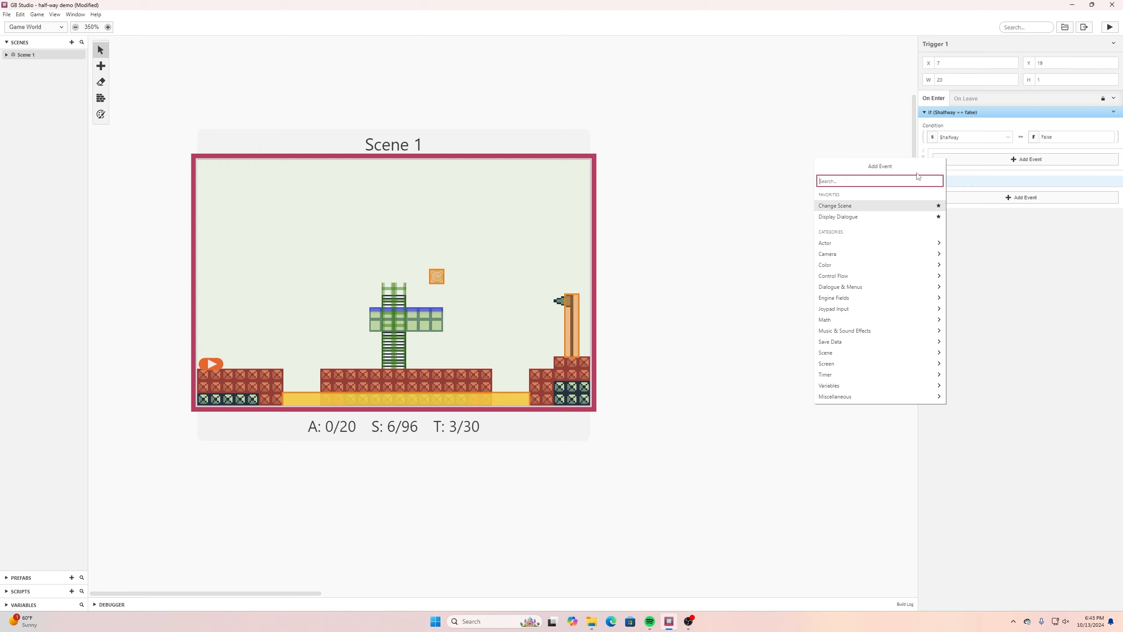
{"action": "type", "text": "set actor"}
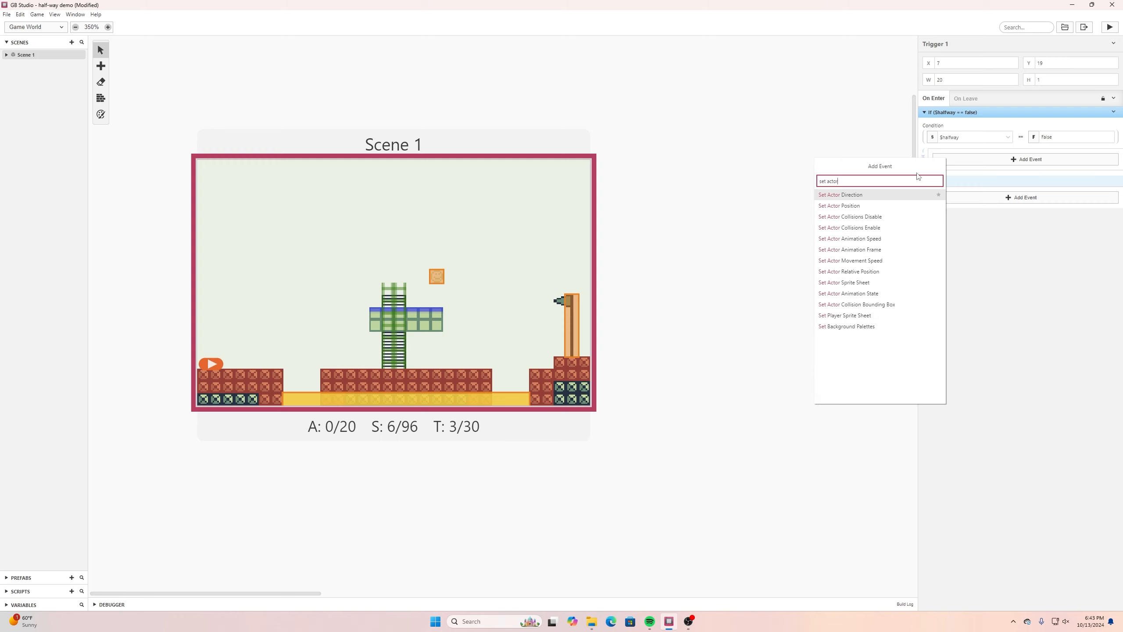
{"action": "left_click", "coordinate": [872, 204]}
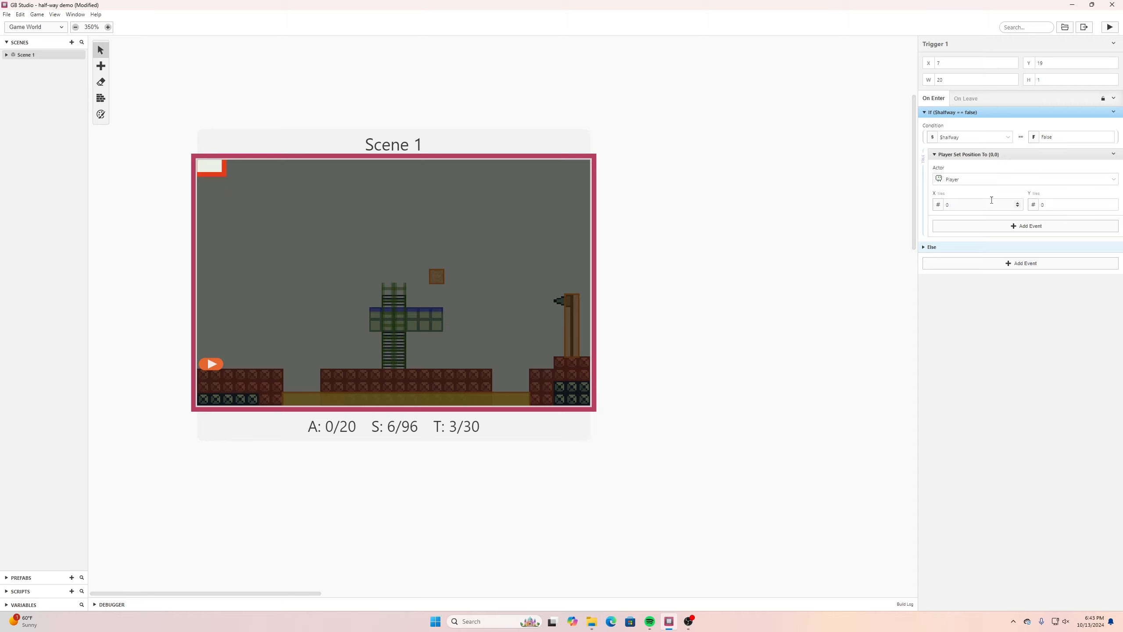
Set the player's position in the true branch to X 0, Y 16, the start of the level.
{"action": "left_click", "coordinate": [1018, 205]}
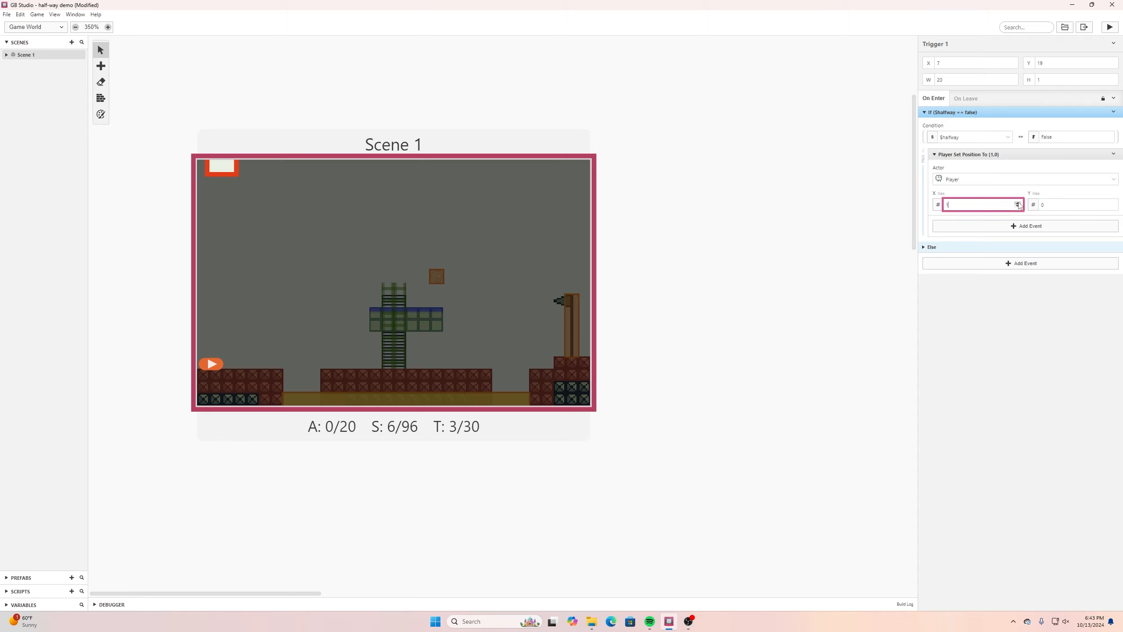
{"action": "left_click", "coordinate": [1114, 204]}
{"action": "left_click", "coordinate": [1114, 204]}
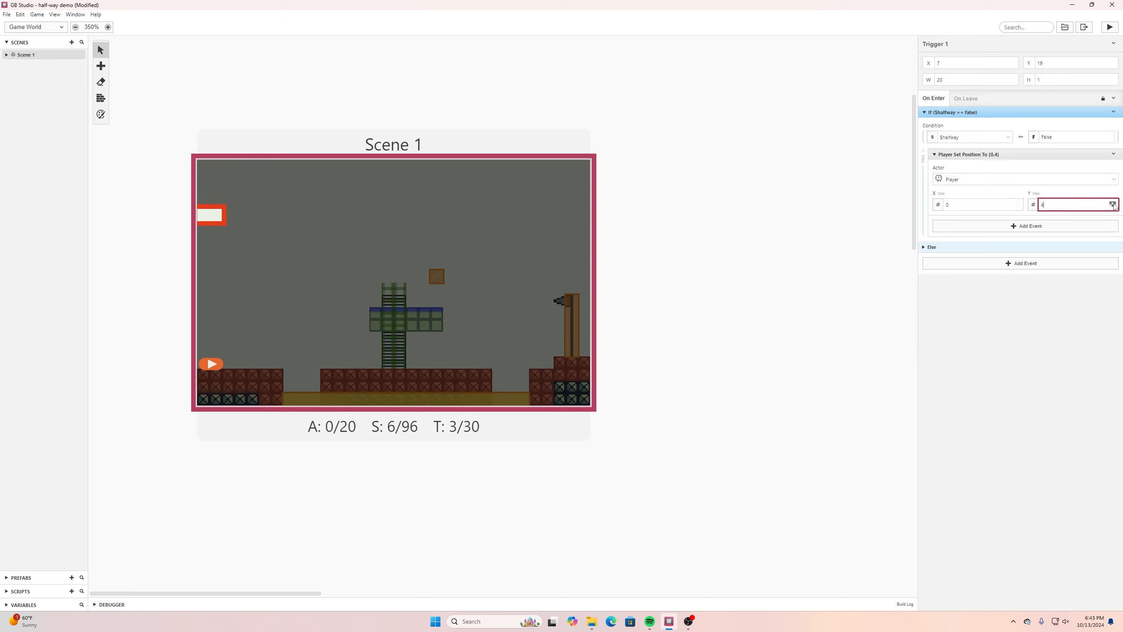
{"action": "left_click", "coordinate": [1114, 204]}
{"action": "left_click", "coordinate": [1114, 204]}
{"action": "left_click", "coordinate": [1114, 204]}
{"action": "left_click", "coordinate": [1114, 204]}
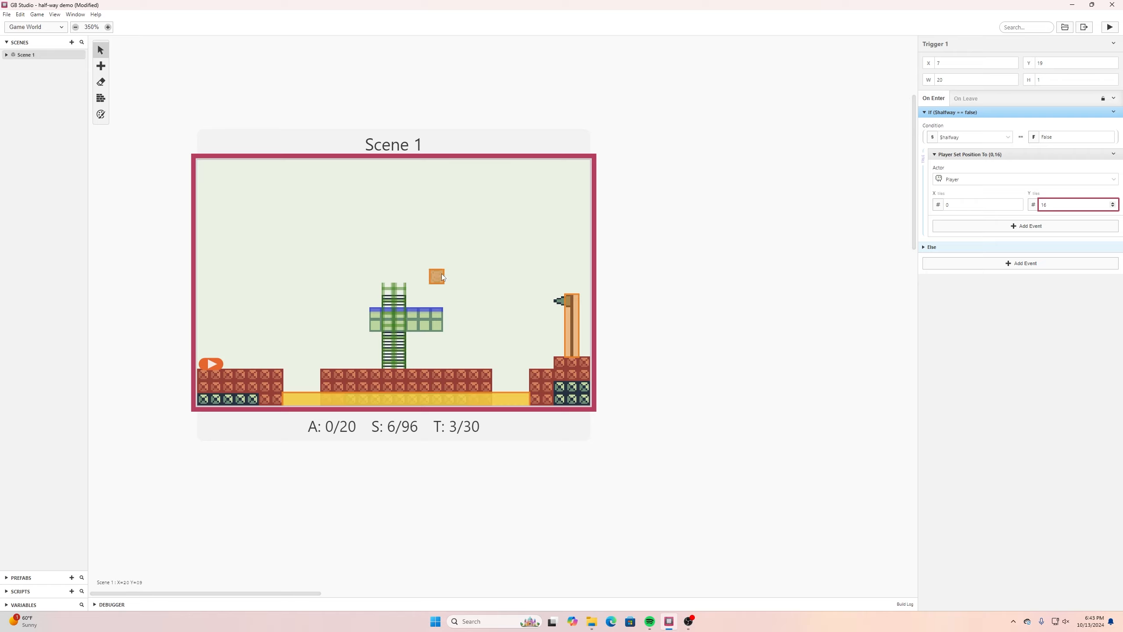
Expand the Else branch of the halfway condition and open its list of events to add.
{"action": "left_click", "coordinate": [924, 248]}
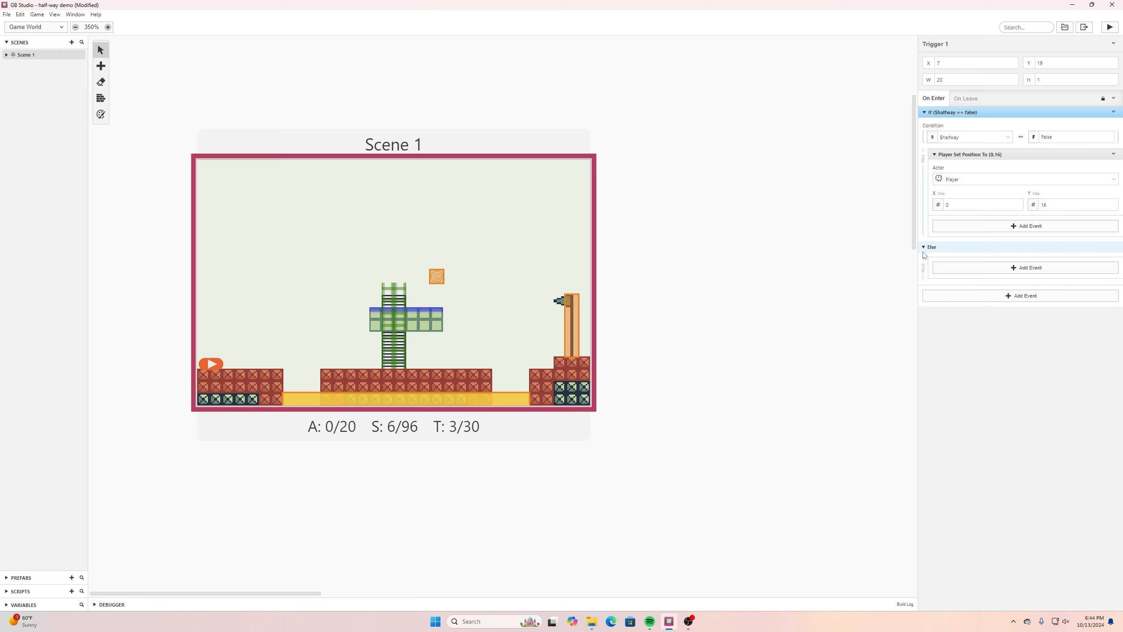
{"action": "left_click", "coordinate": [1022, 269]}
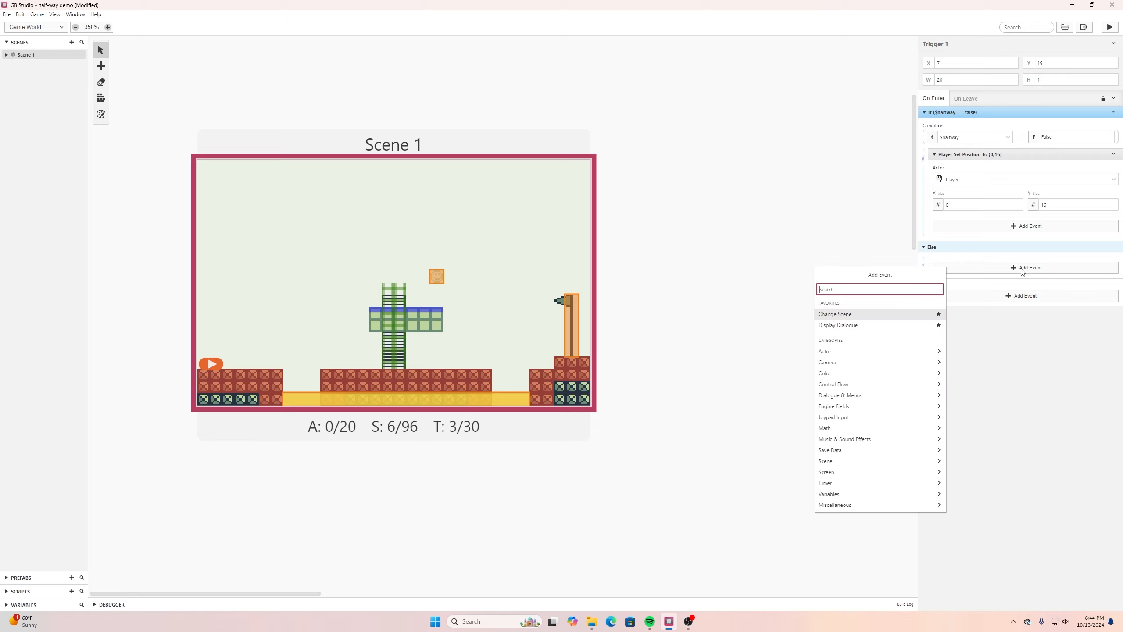
{"action": "type", "text": "player"}
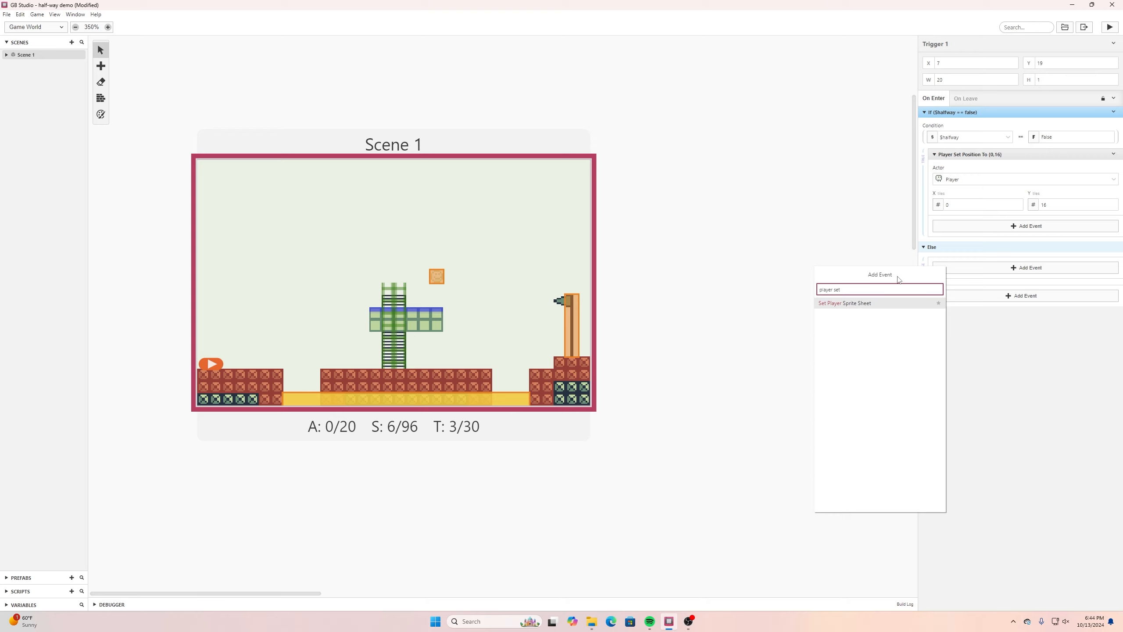
{"action": "key", "text": "ctrl+a"}
{"action": "key", "text": "BackSpace"}
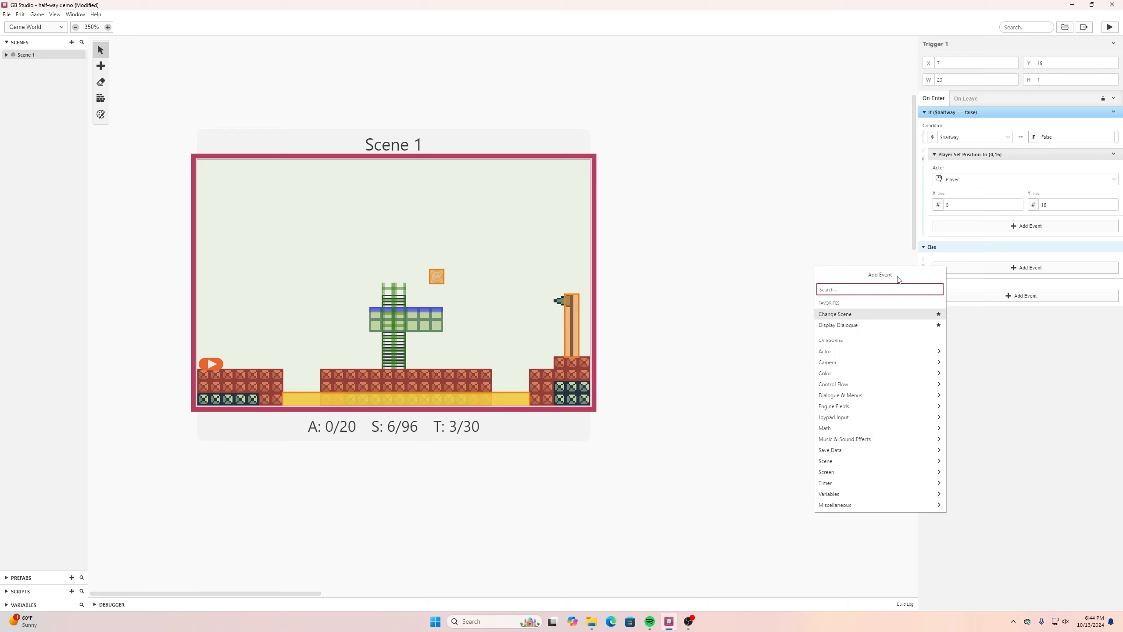
{"action": "type", "text": "player positio"}
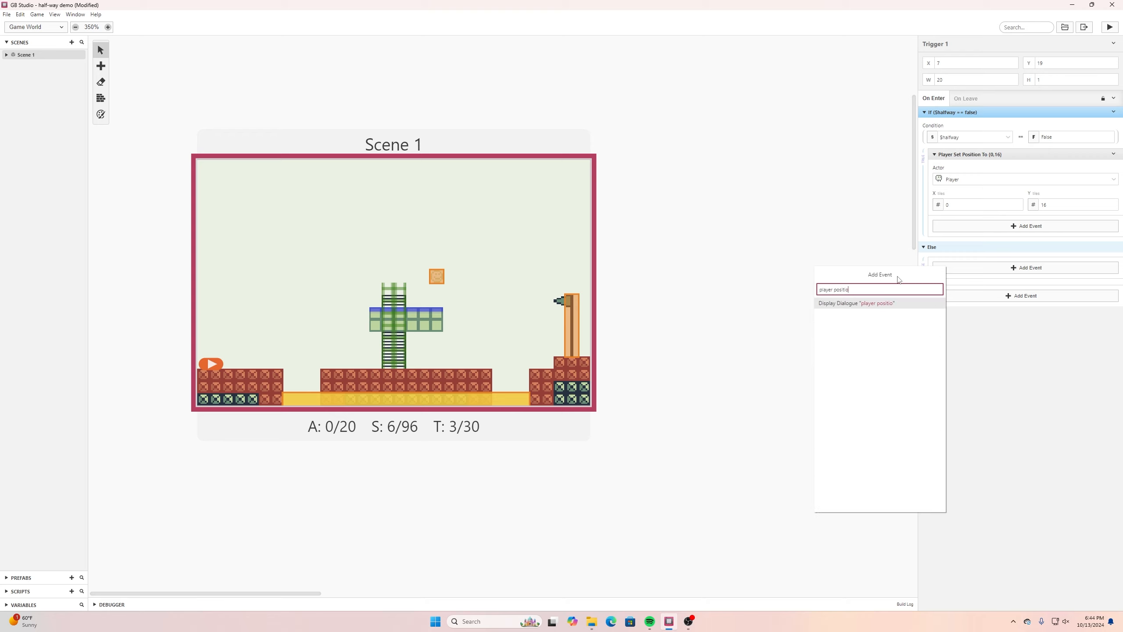
{"action": "key", "text": "BackSpace"}
{"action": "key", "text": "BackSpace"}
{"action": "key", "text": "BackSpace"}
{"action": "key", "text": "BackSpace"}
{"action": "key", "text": "BackSpace"}
{"action": "key", "text": "BackSpace"}
{"action": "key", "text": "BackSpace"}
{"action": "key", "text": "BackSpace"}
{"action": "key", "text": "BackSpace"}
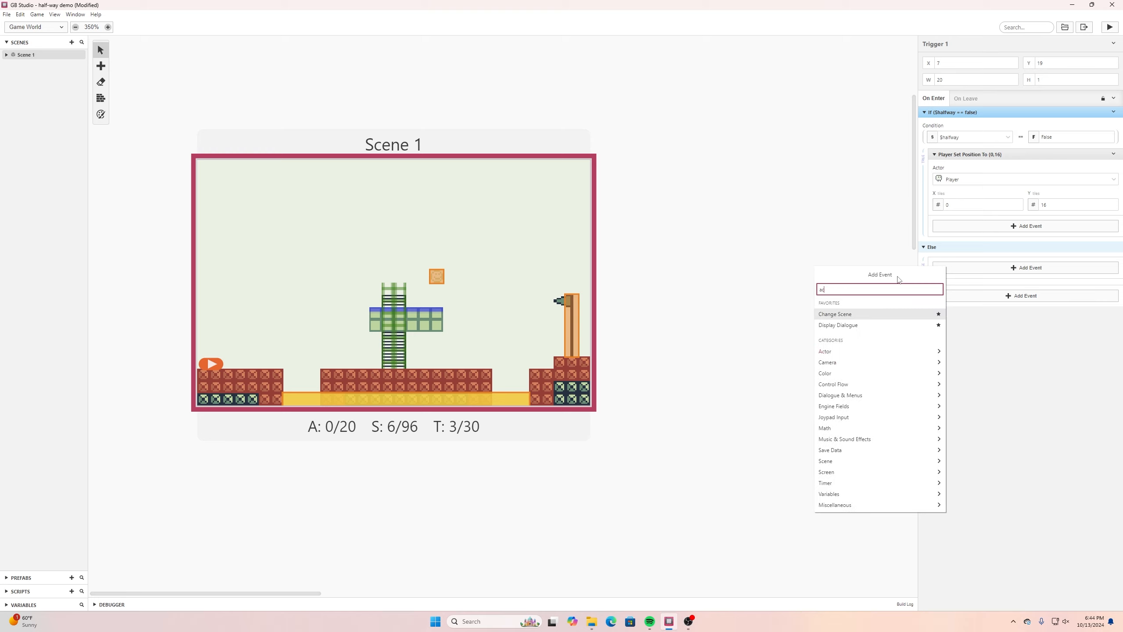
Find the actor position events and add Set Actor Position to the Else branch.
{"action": "type", "text": "acto"}
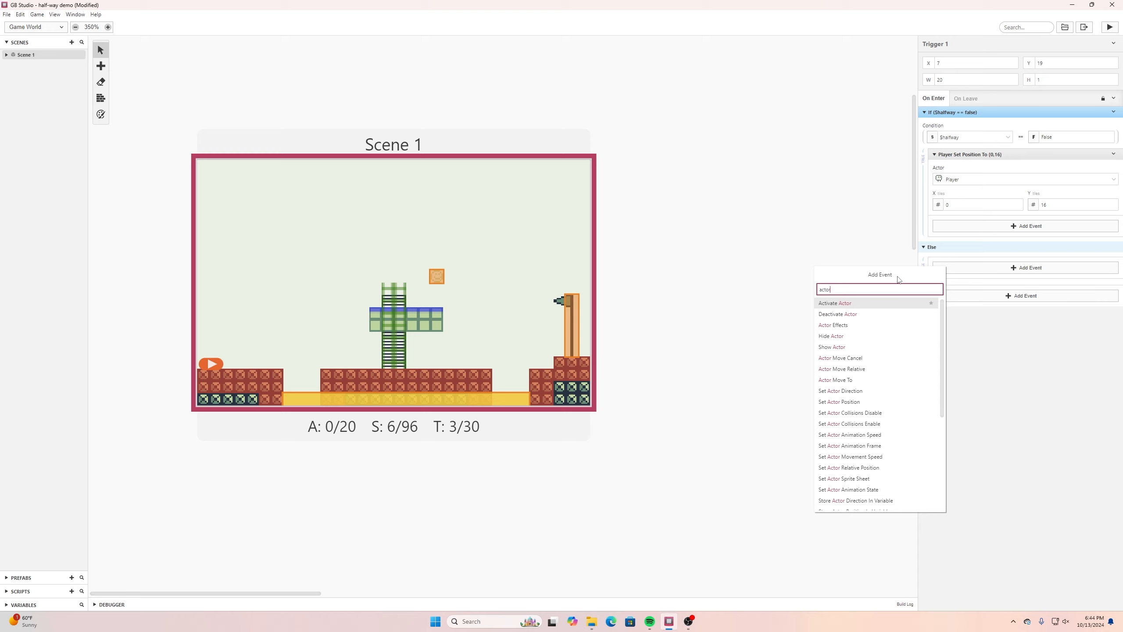
{"action": "type", "text": "r "}
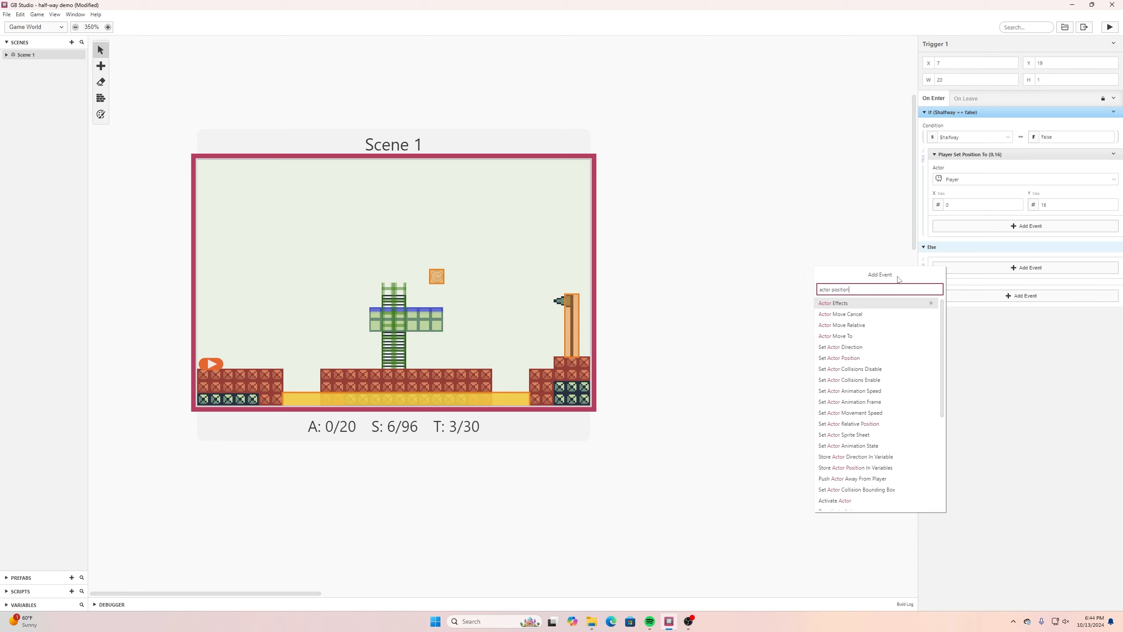
{"action": "type", "text": "position"}
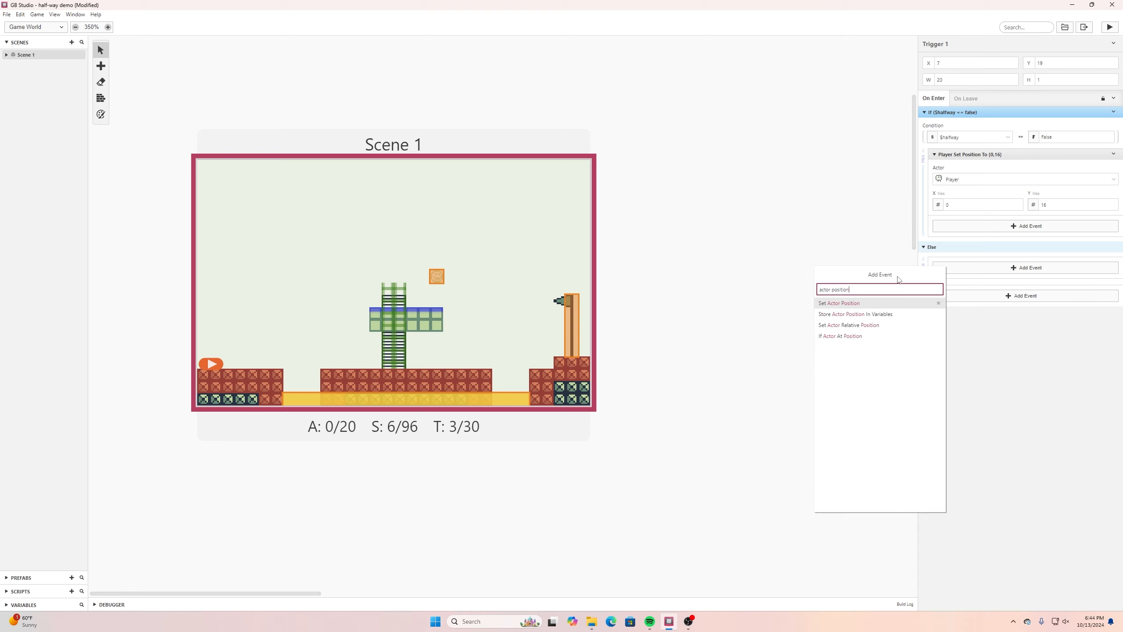
{"action": "left_click", "coordinate": [852, 305]}
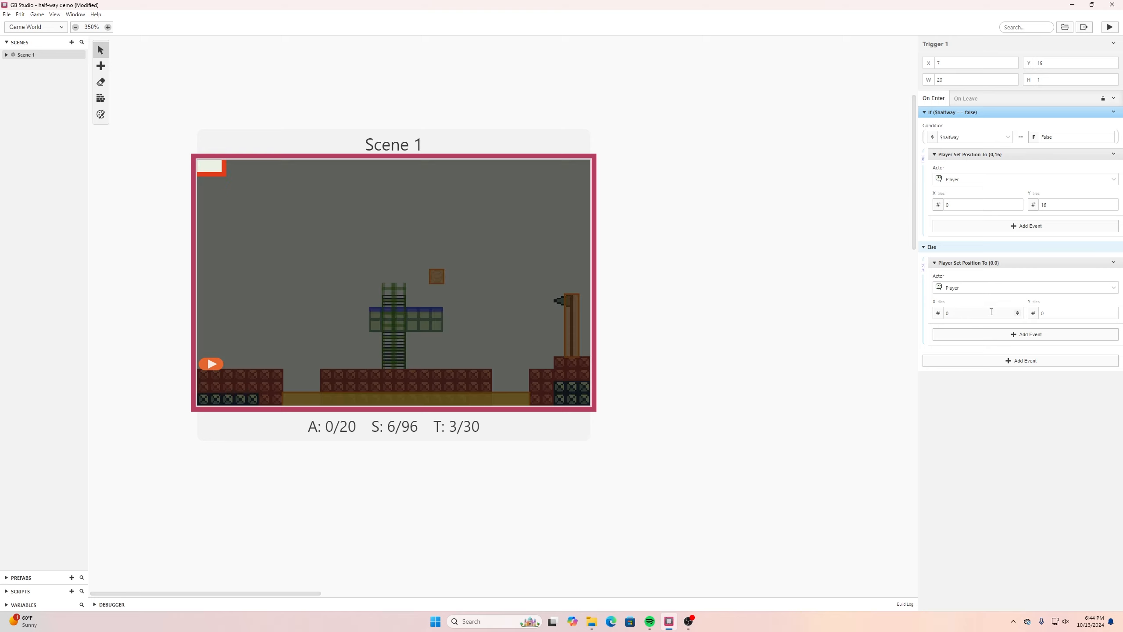
Set the Else branch's player position to X 18, Y 11, on the platform, and save the project.
{"action": "left_click", "coordinate": [1018, 313]}
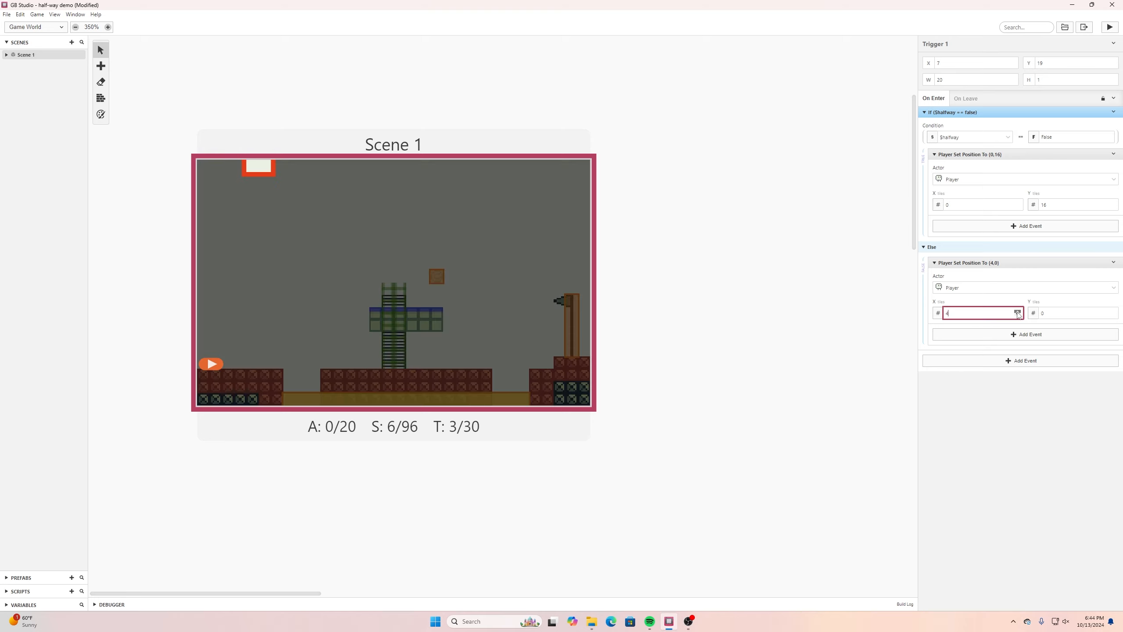
{"action": "left_click", "coordinate": [1018, 312]}
{"action": "left_click", "coordinate": [1017, 312]}
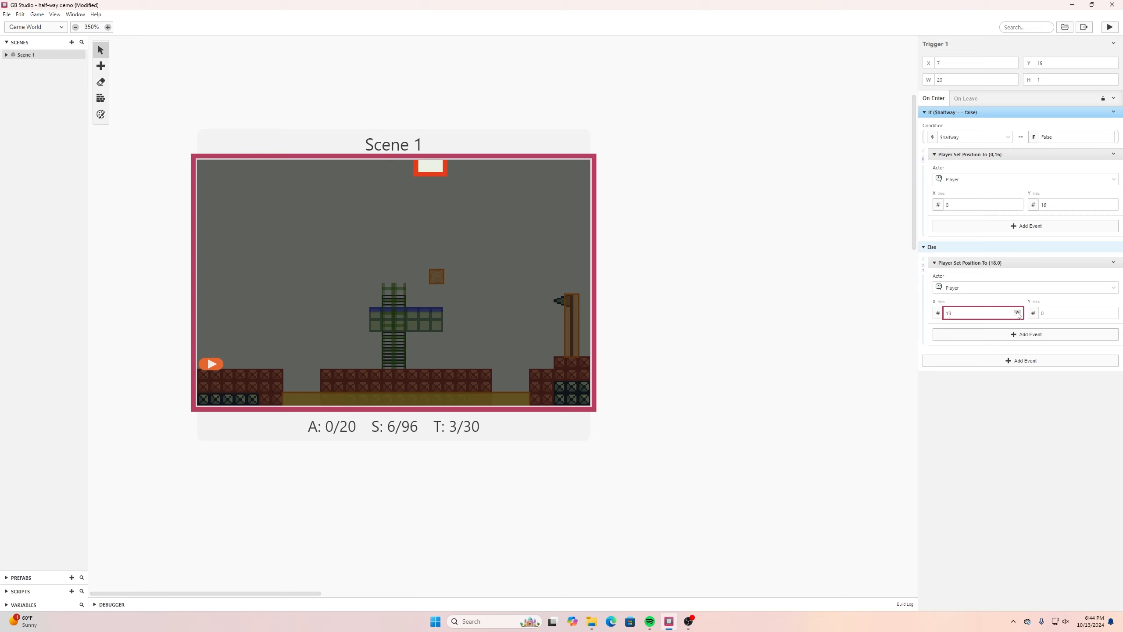
{"action": "left_click", "coordinate": [1113, 312]}
{"action": "left_click", "coordinate": [1113, 312]}
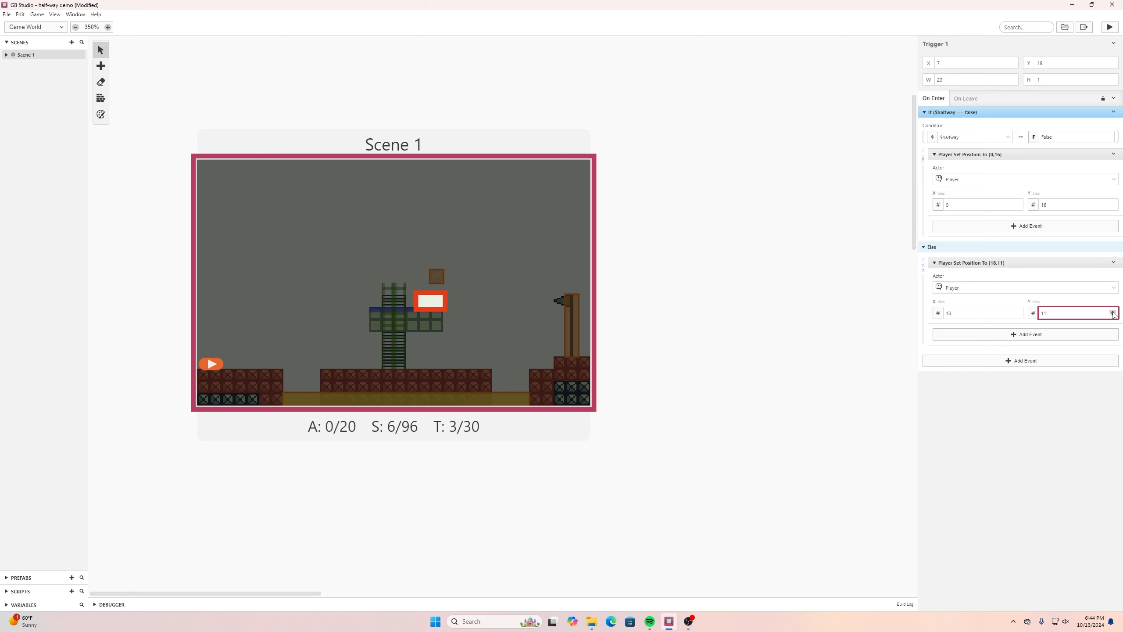
{"action": "left_click", "coordinate": [7, 14]}
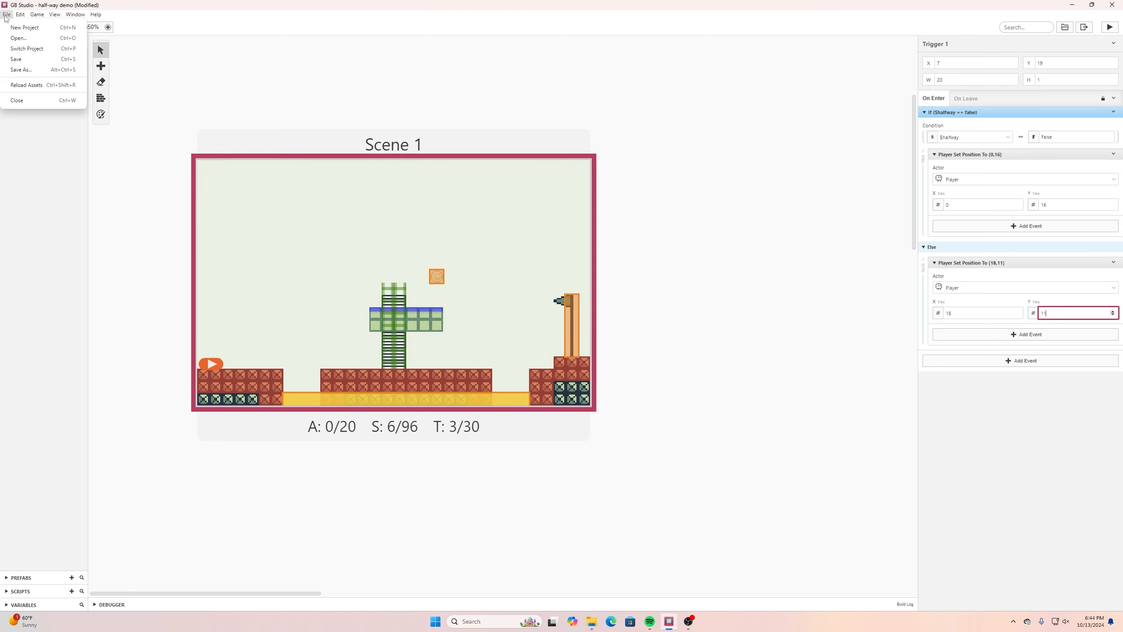
{"action": "left_click", "coordinate": [25, 61]}
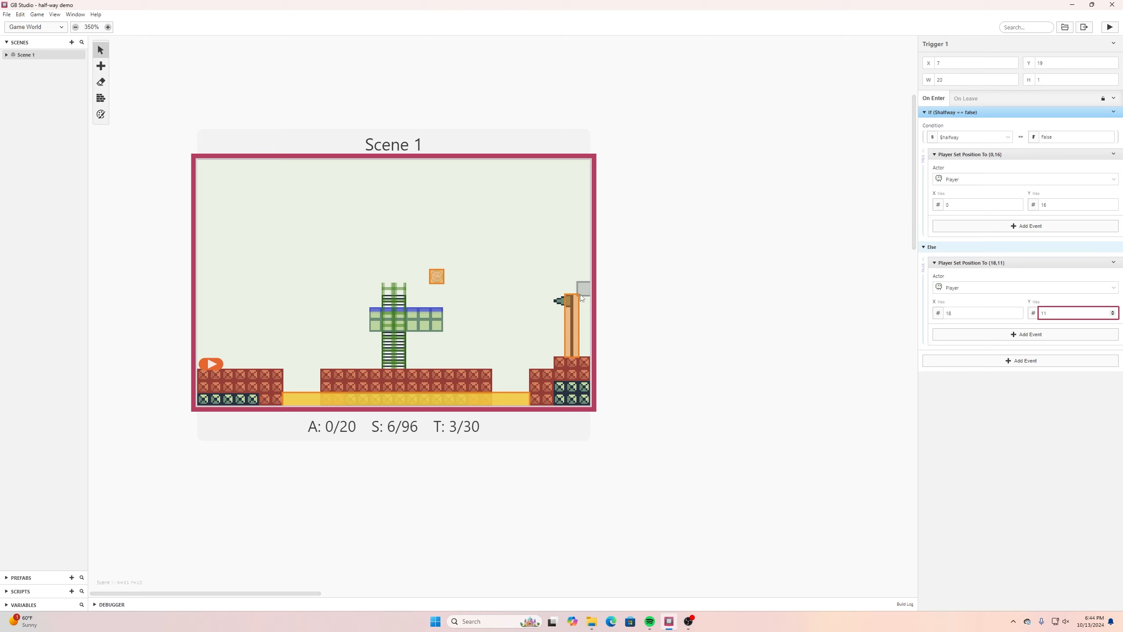
Run the game and test the pit respawn by moving the player across the ground and into the second pit.
{"action": "left_click", "coordinate": [1111, 27]}
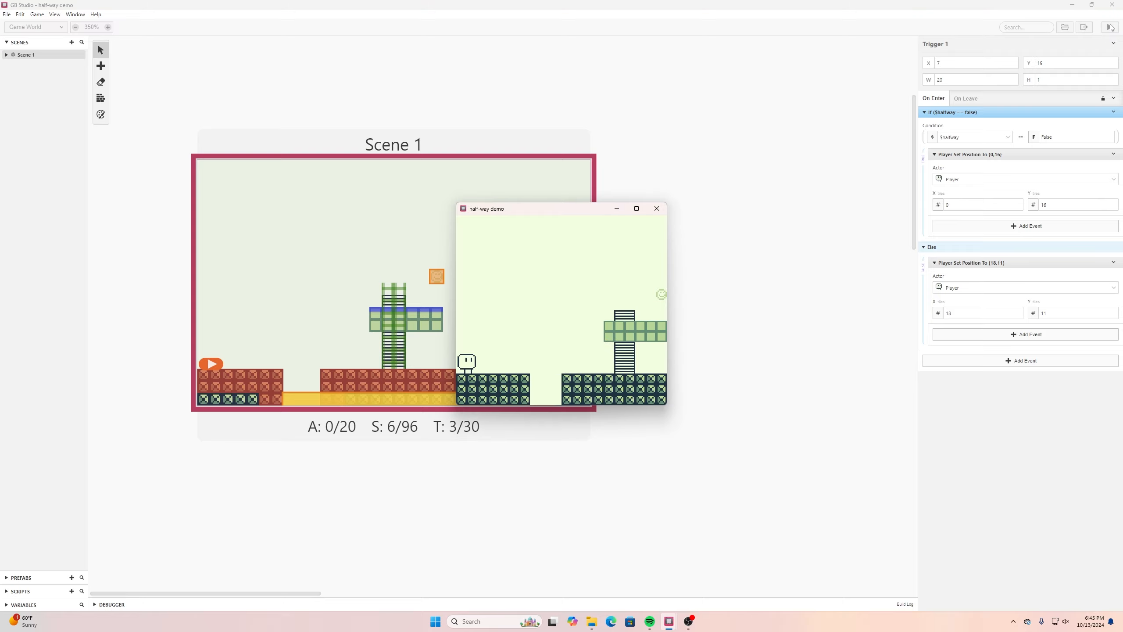
{"action": "key", "text": "Right"}
{"action": "key", "text": "Right"}
{"action": "key", "text": "z"}
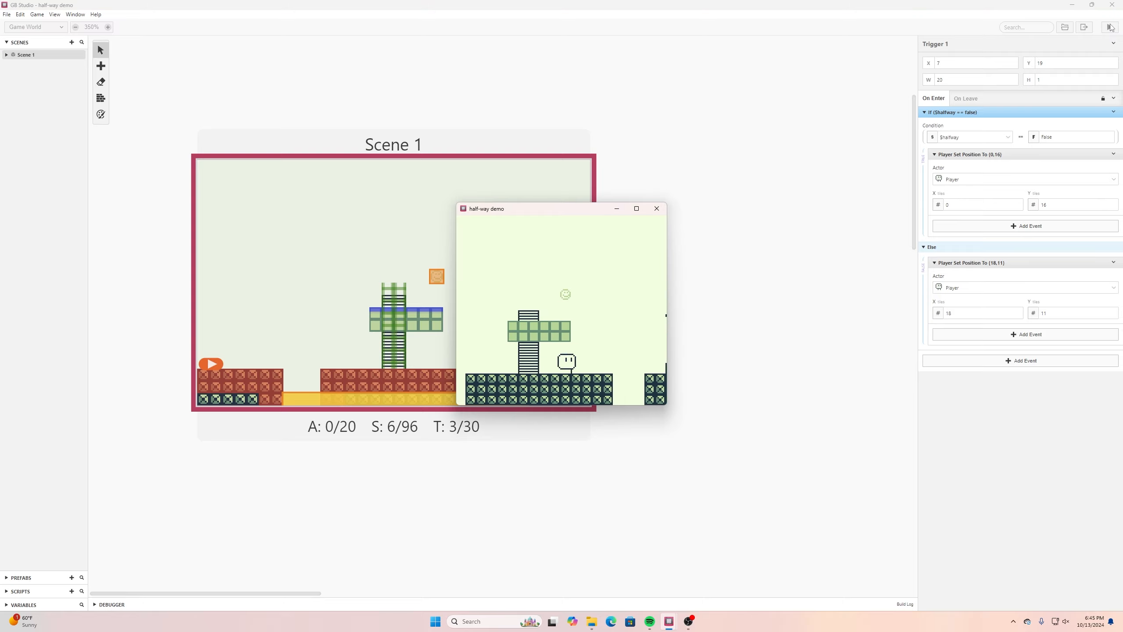
{"action": "key", "text": "Right"}
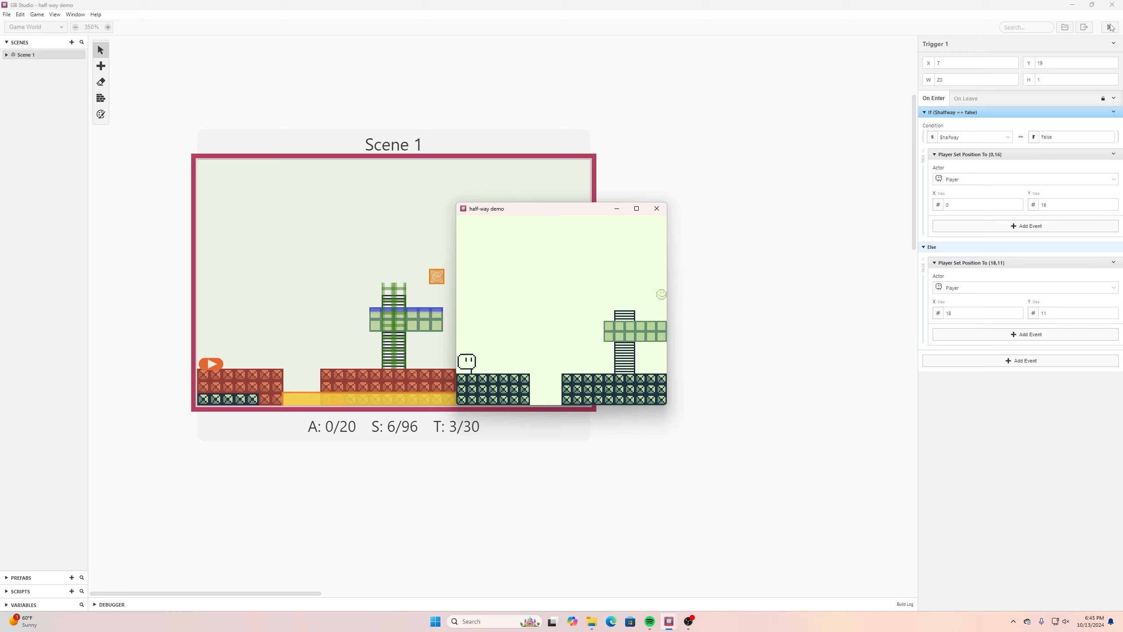
{"action": "key", "text": "Right"}
{"action": "key", "text": "z"}
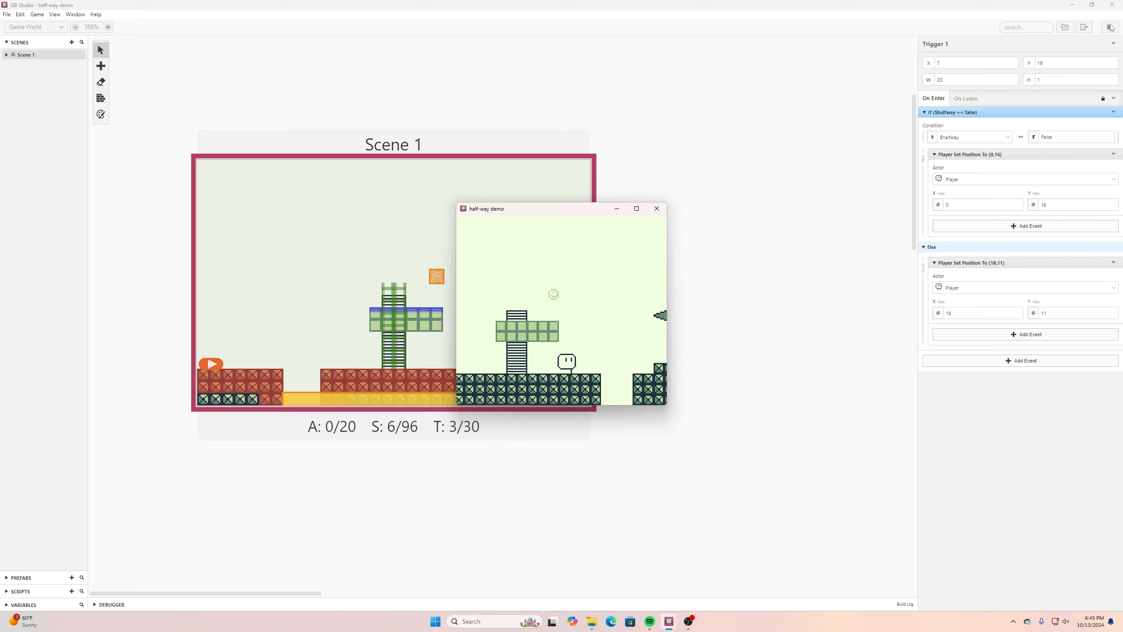
Climb the ladder, jump at the smiley checkpoint above the platform, walk back along the platform, and close the game preview.
{"action": "key", "text": "Left"}
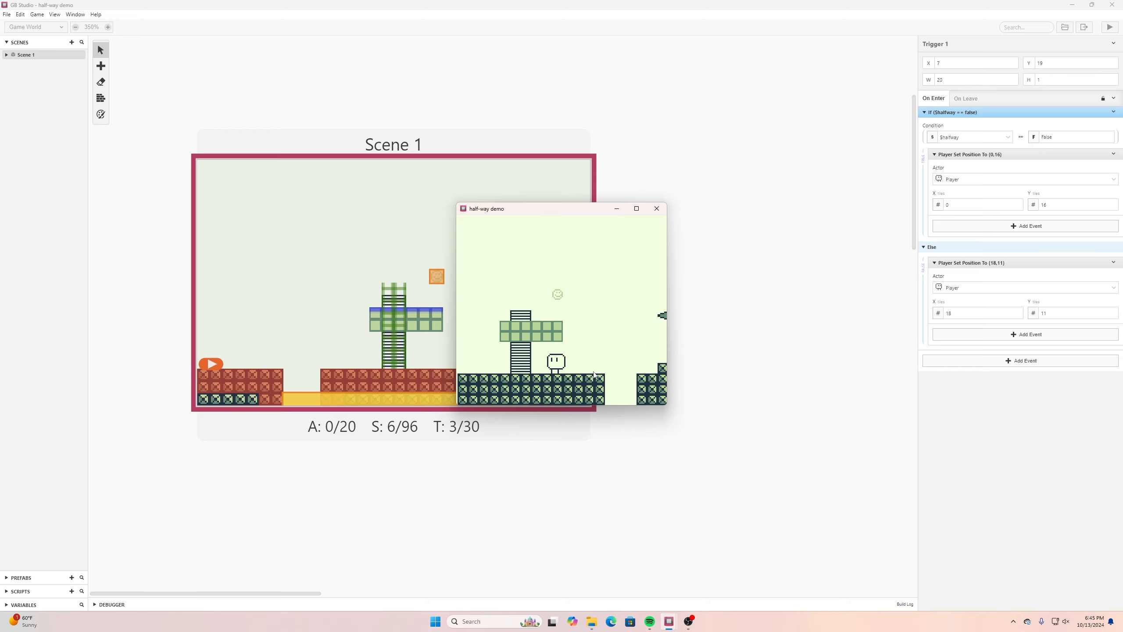
{"action": "key", "text": "Left"}
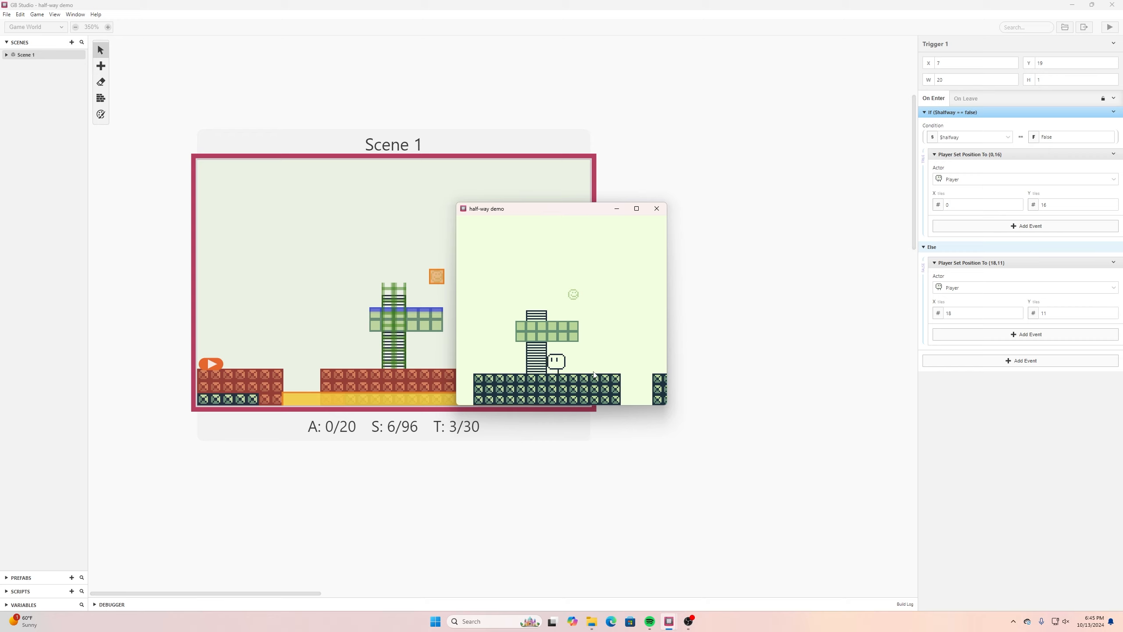
{"action": "key", "text": "Up"}
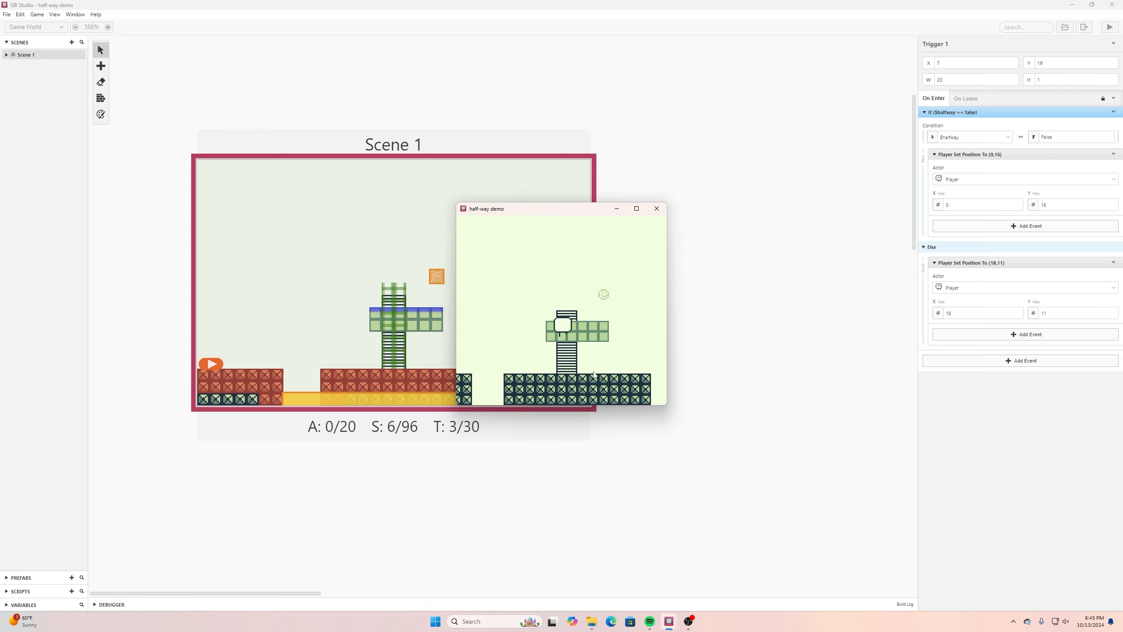
{"action": "key", "text": "Right"}
{"action": "key", "text": "Right"}
{"action": "key", "text": "Right"}
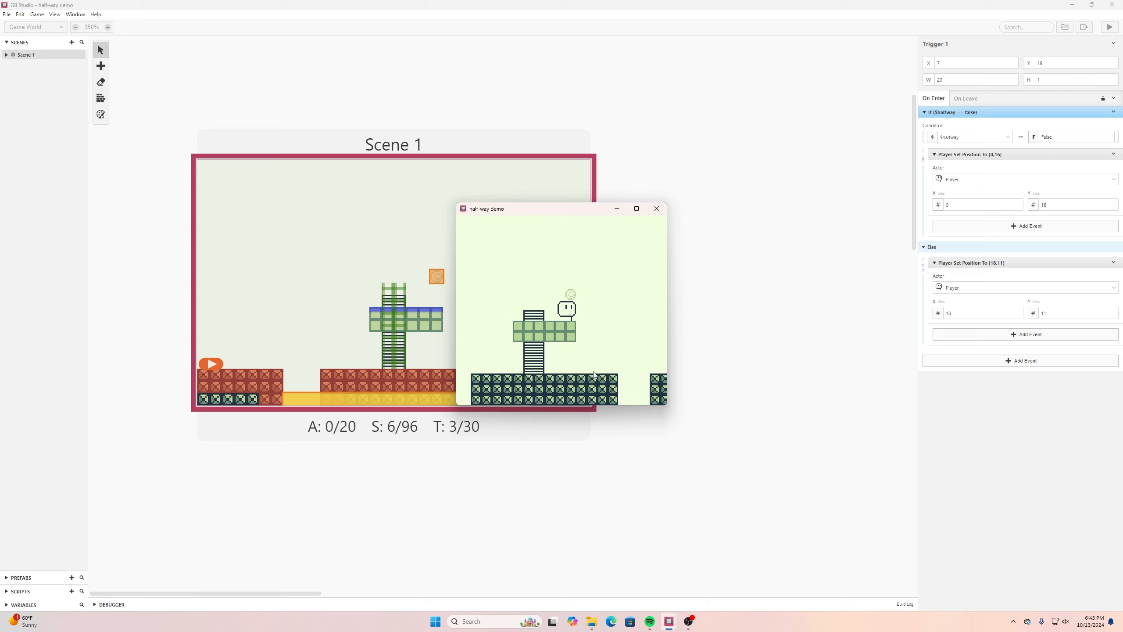
{"action": "key", "text": "z"}
{"action": "key", "text": "Left"}
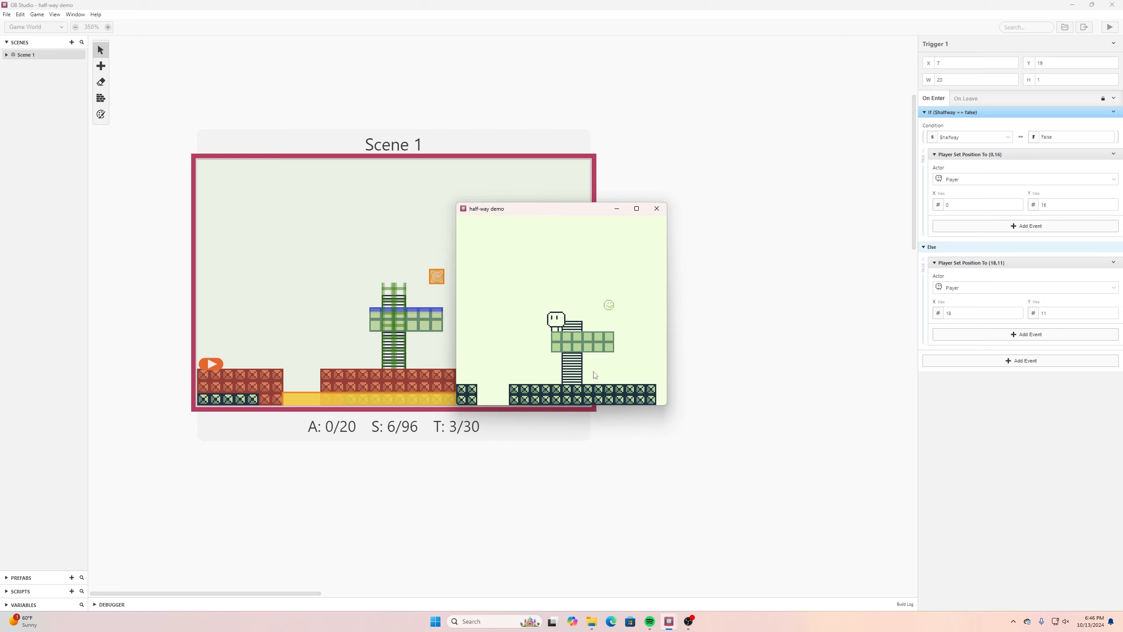
{"action": "left_click", "coordinate": [657, 209]}
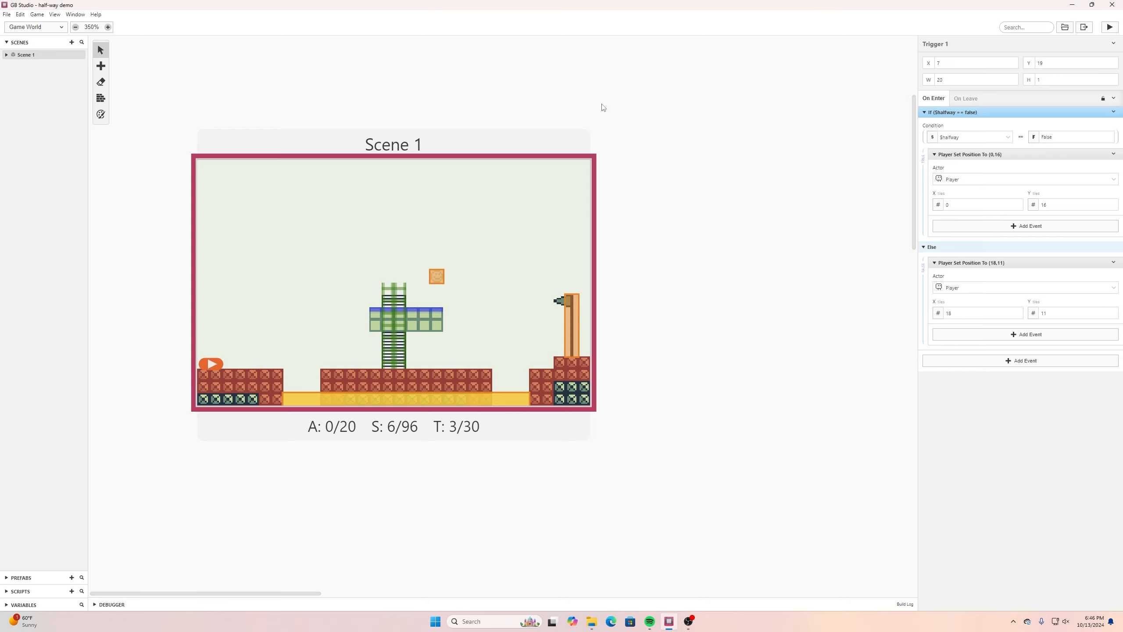
Add a Variable Set To 'True' event to the On Enter script of the checkpoint trigger above the platform.
{"action": "left_click", "coordinate": [436, 277]}
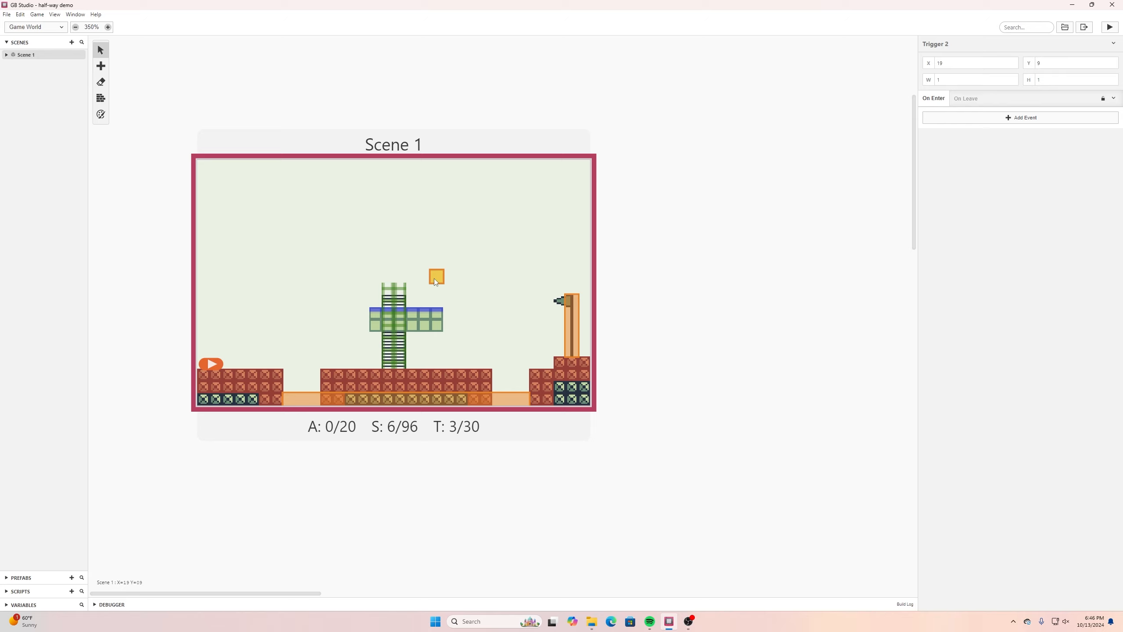
{"action": "left_click", "coordinate": [1020, 118]}
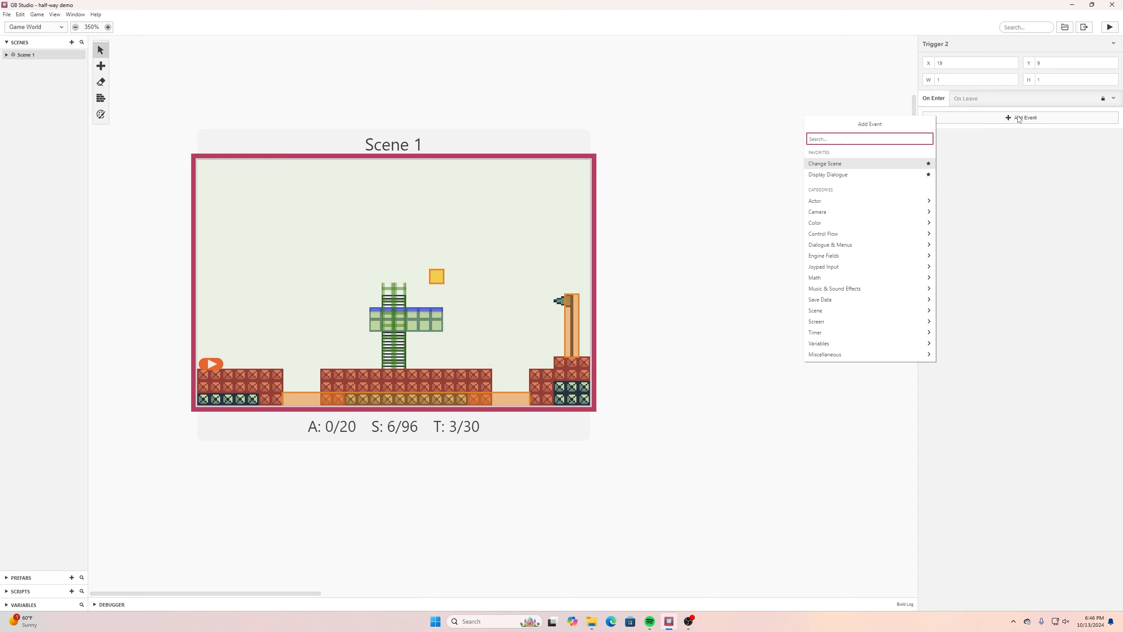
{"action": "type", "text": "set variab"}
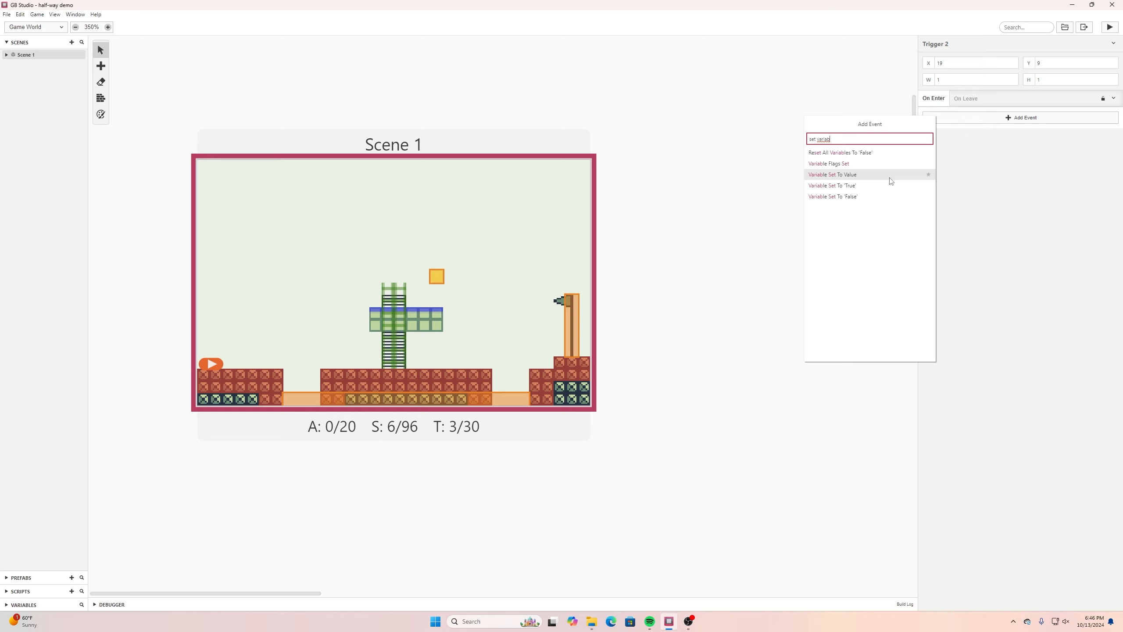
{"action": "left_click", "coordinate": [839, 187]}
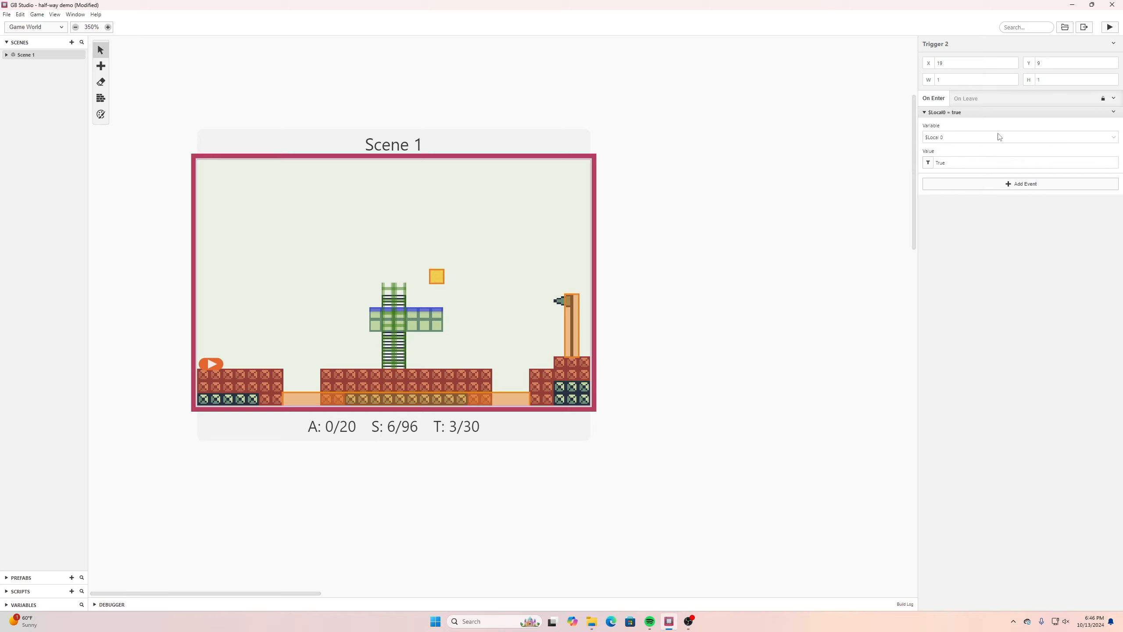
Choose the global halfway variable for the set-to-true event and save the project.
{"action": "left_click", "coordinate": [1113, 139]}
{"action": "scroll", "coordinate": [989, 208], "scroll_direction": "down", "scroll_amount": 1}
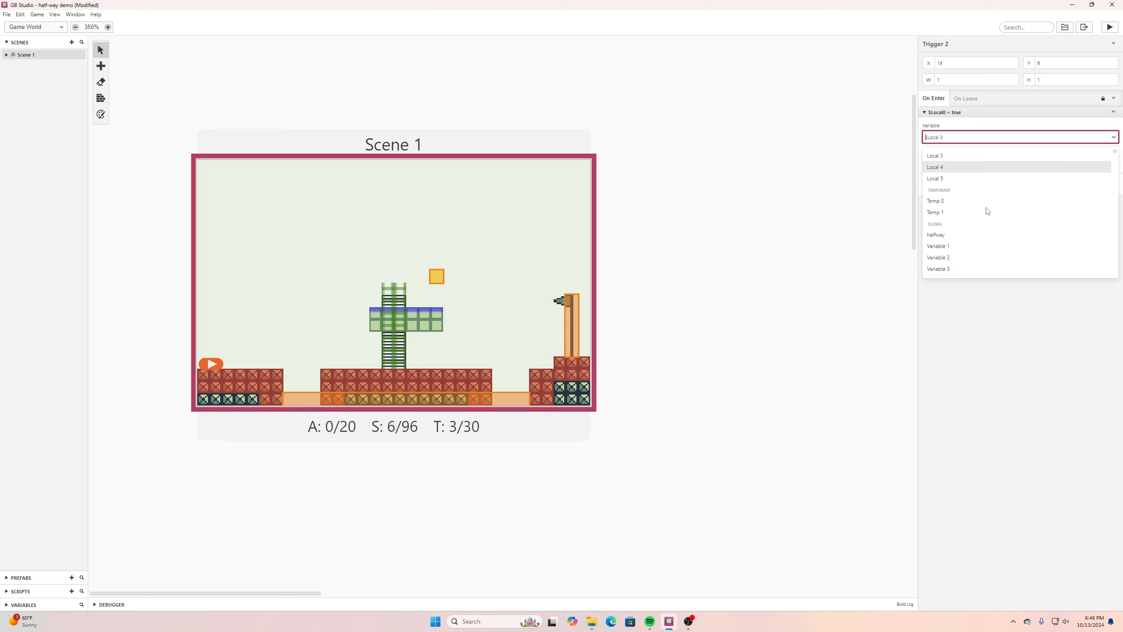
{"action": "scroll", "coordinate": [989, 208], "scroll_direction": "down", "scroll_amount": 2}
{"action": "left_click", "coordinate": [961, 188]}
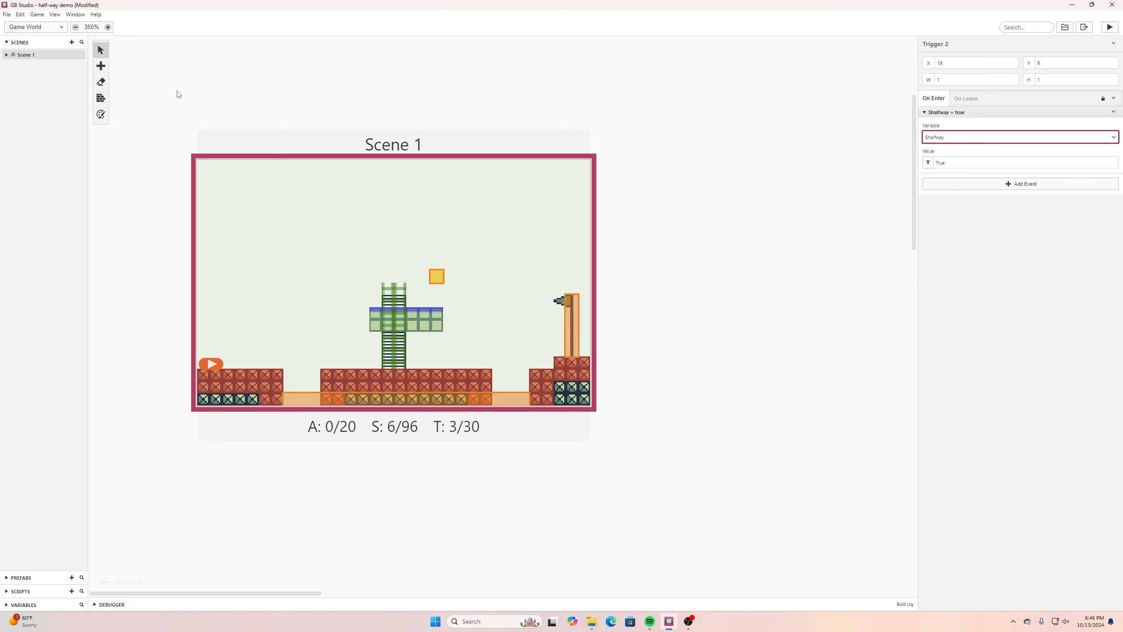
{"action": "left_click", "coordinate": [7, 14]}
{"action": "left_click", "coordinate": [19, 57]}
Run the game and test the pit respawn by moving the player around the ground without touching the checkpoint.
{"action": "left_click", "coordinate": [1110, 28]}
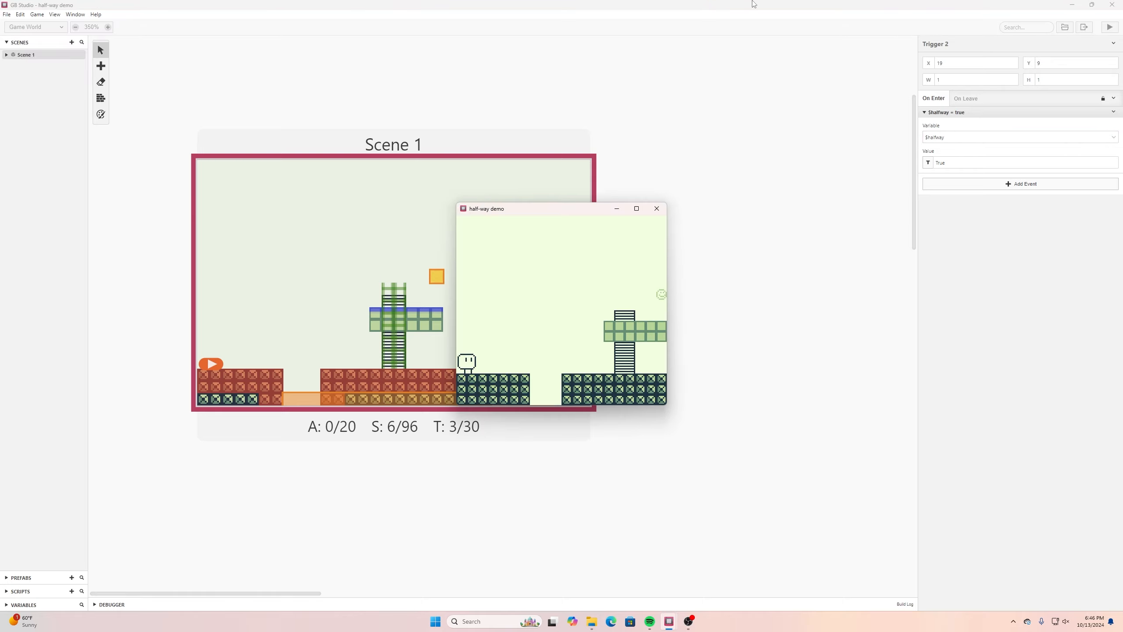
{"action": "key", "text": "Right"}
{"action": "key", "text": "z"}
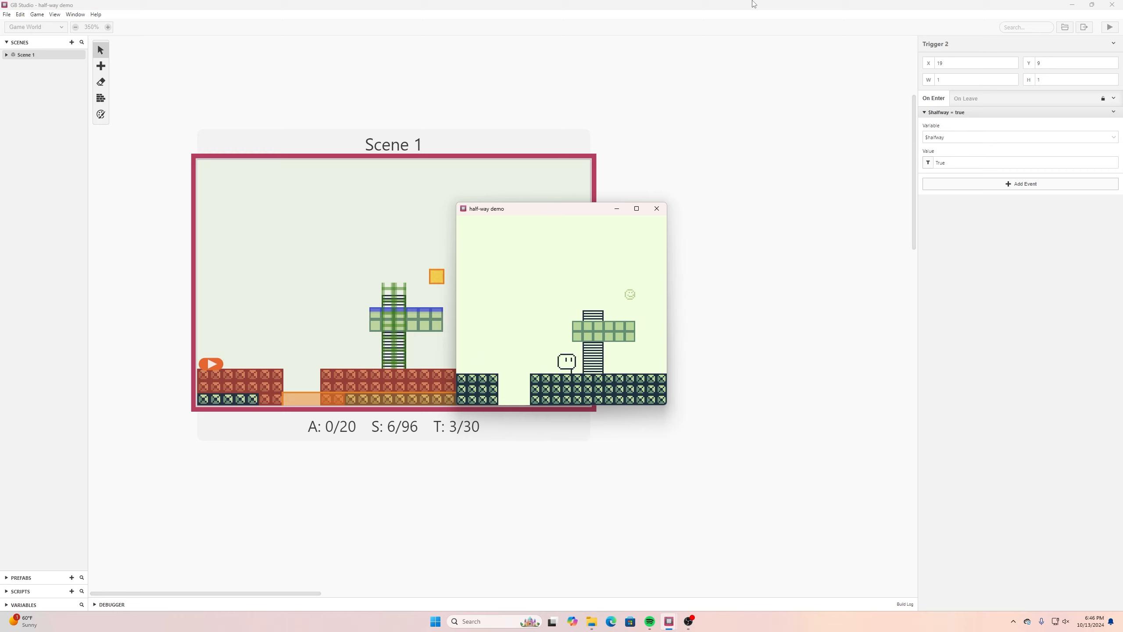
{"action": "key", "text": "Left"}
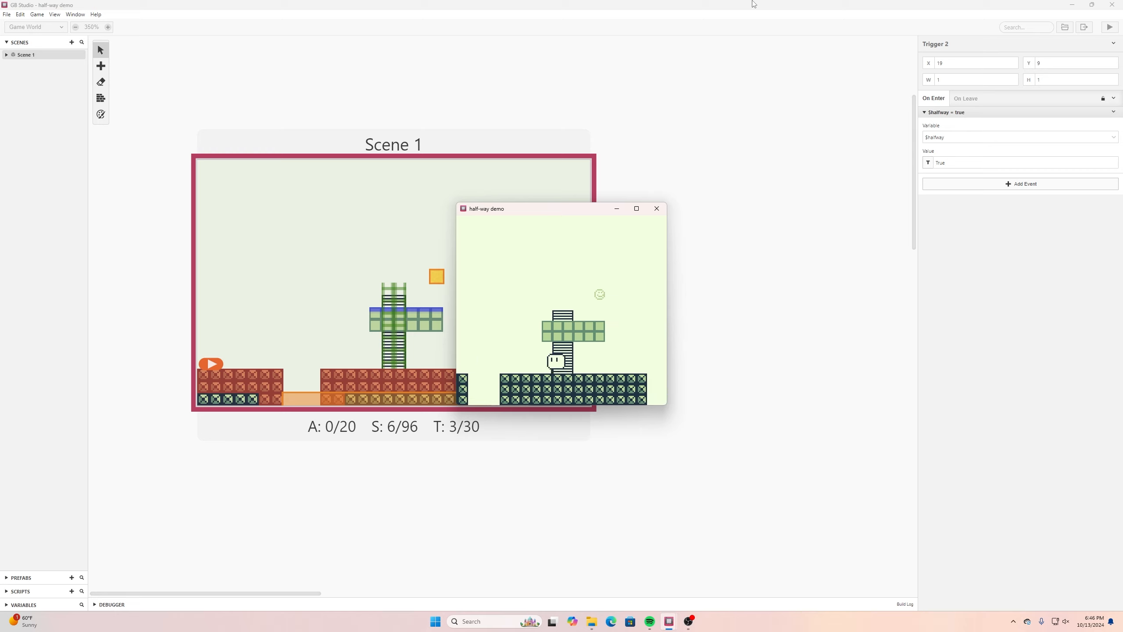
{"action": "key", "text": "Right"}
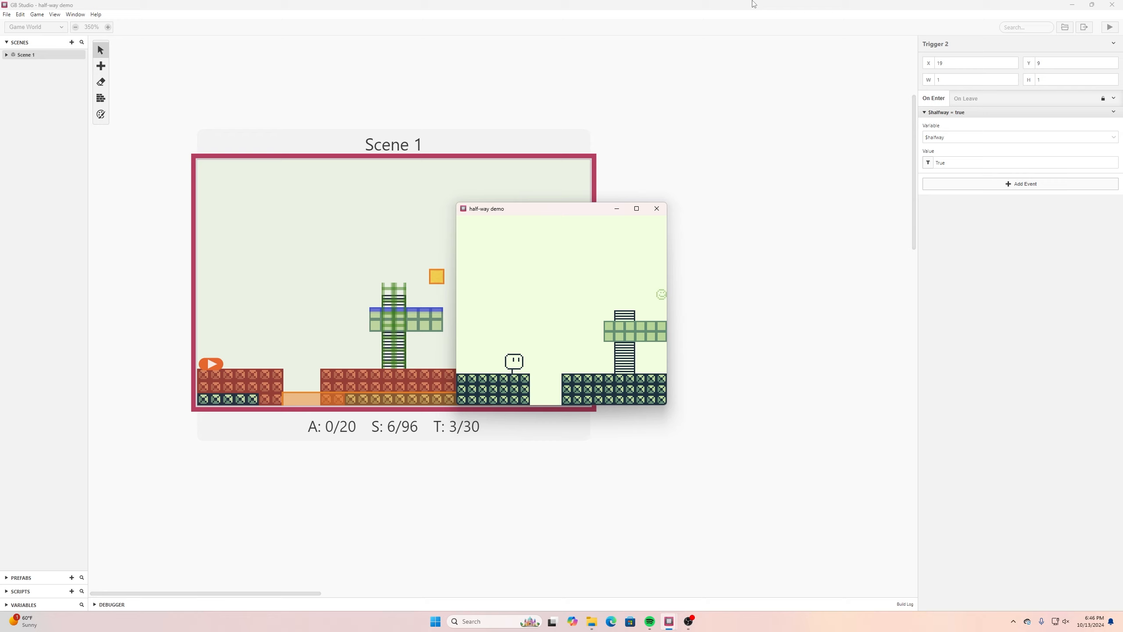
Jump across the first pit, climb the ladder, touch the smiley checkpoint, and head for the second pit.
{"action": "key", "text": "z"}
{"action": "key", "text": "Up"}
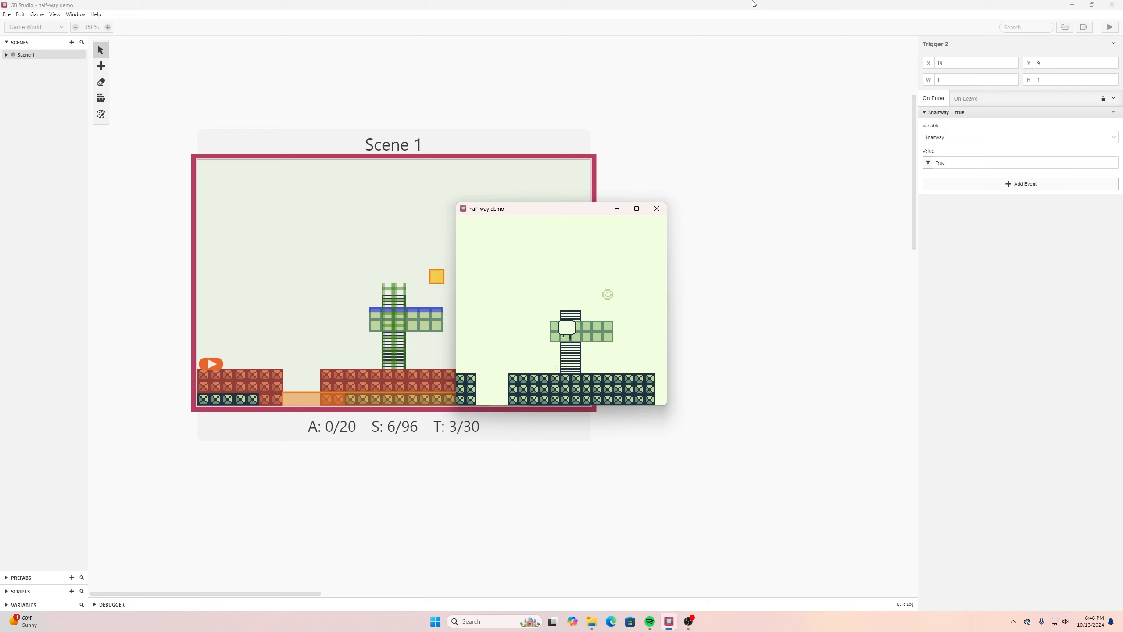
{"action": "key", "text": "Right"}
{"action": "key", "text": "z"}
{"action": "key", "text": "Right"}
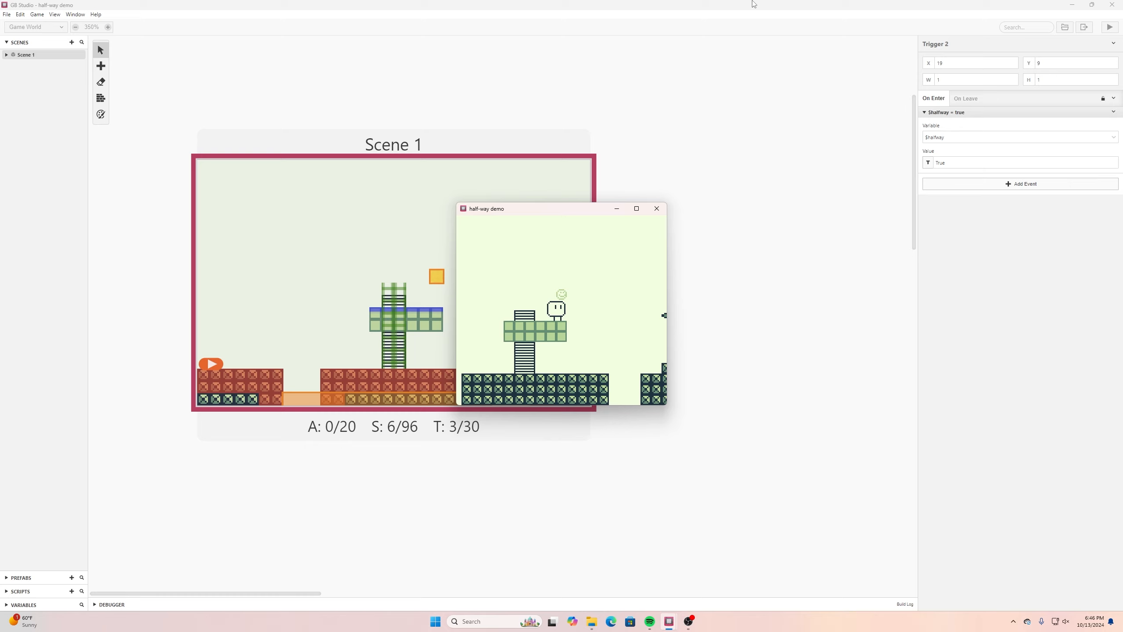
Test the halfway respawn by walking off both sides of the platform into the pits, and close the game preview.
{"action": "key", "text": "Left"}
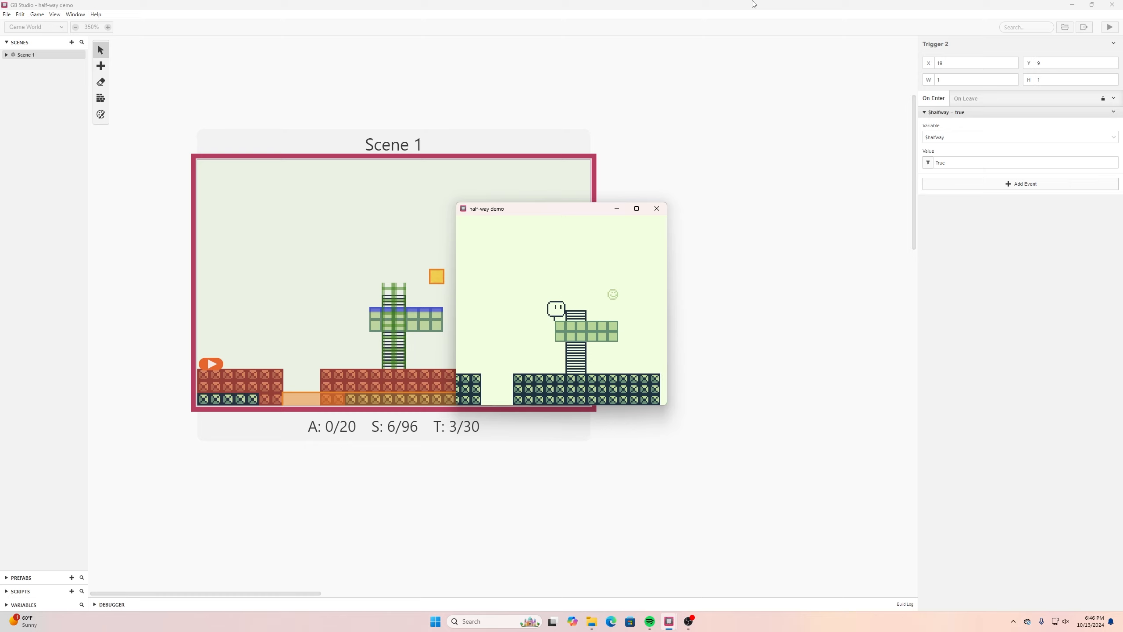
{"action": "key", "text": "Right"}
{"action": "key", "text": "Left"}
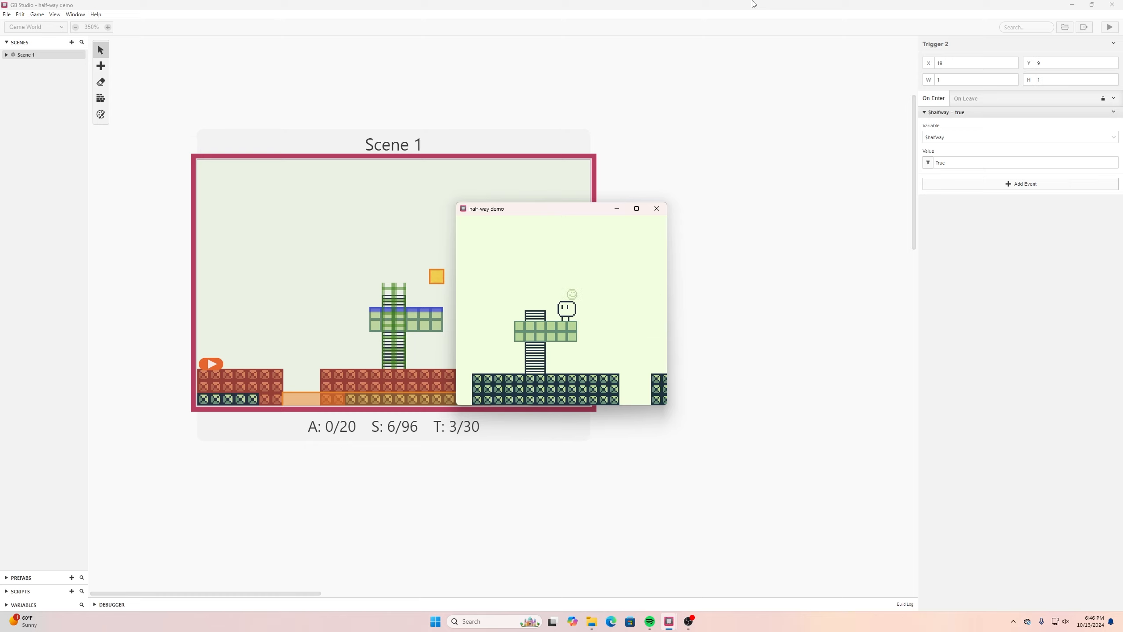
{"action": "key", "text": "Right"}
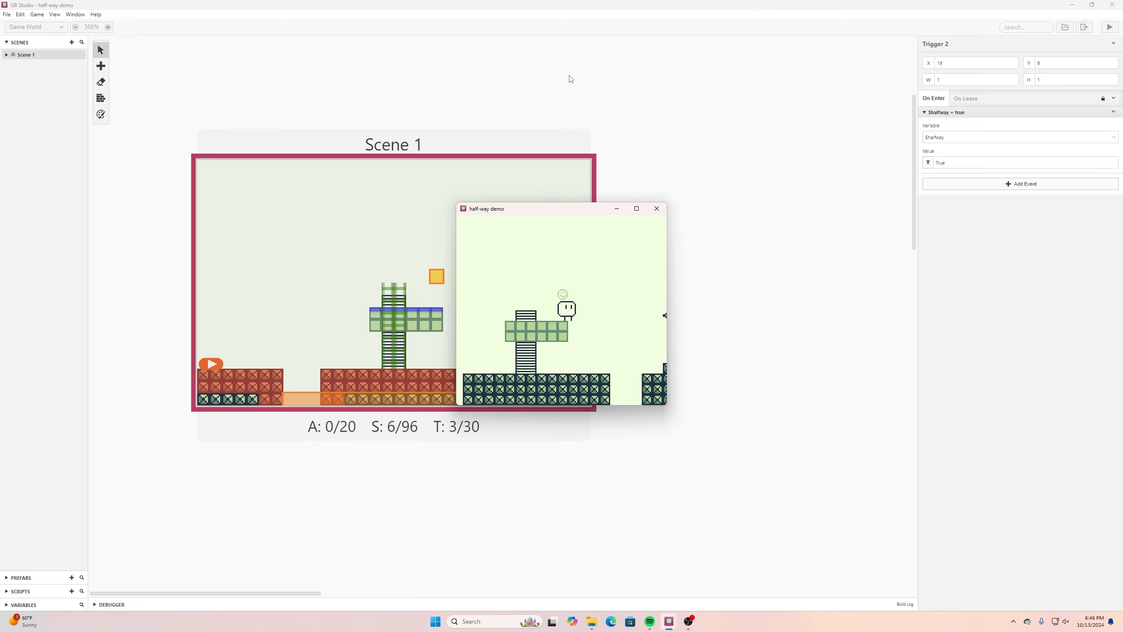
{"action": "left_click", "coordinate": [657, 209]}
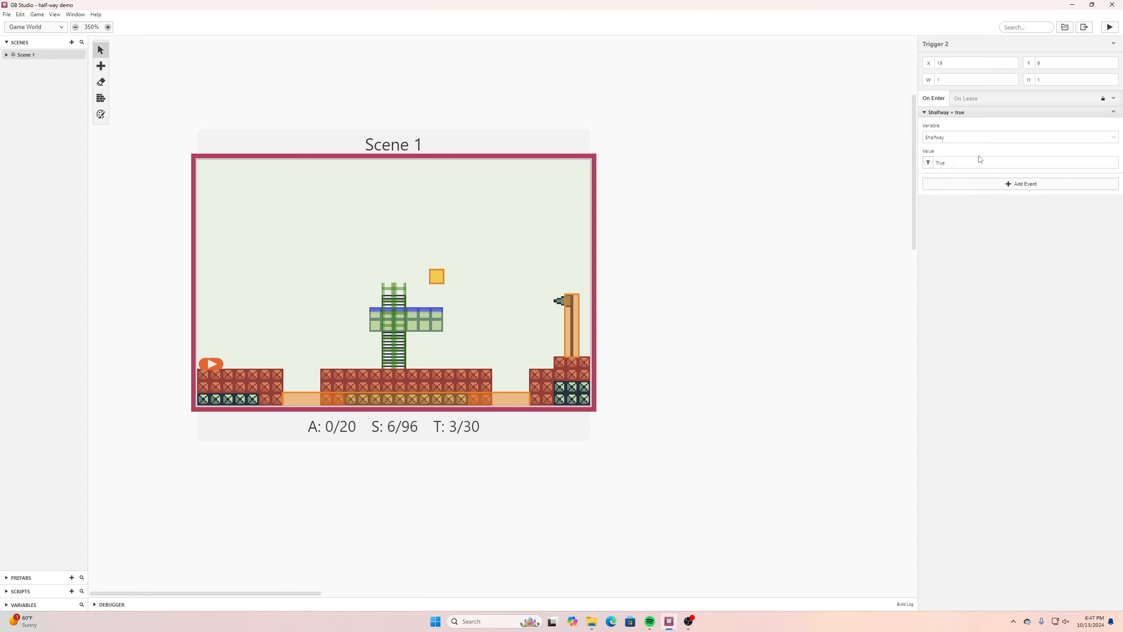
Add a Replace Tile At Position event after the halfway variable event in the checkpoint trigger.
{"action": "left_click", "coordinate": [1002, 186]}
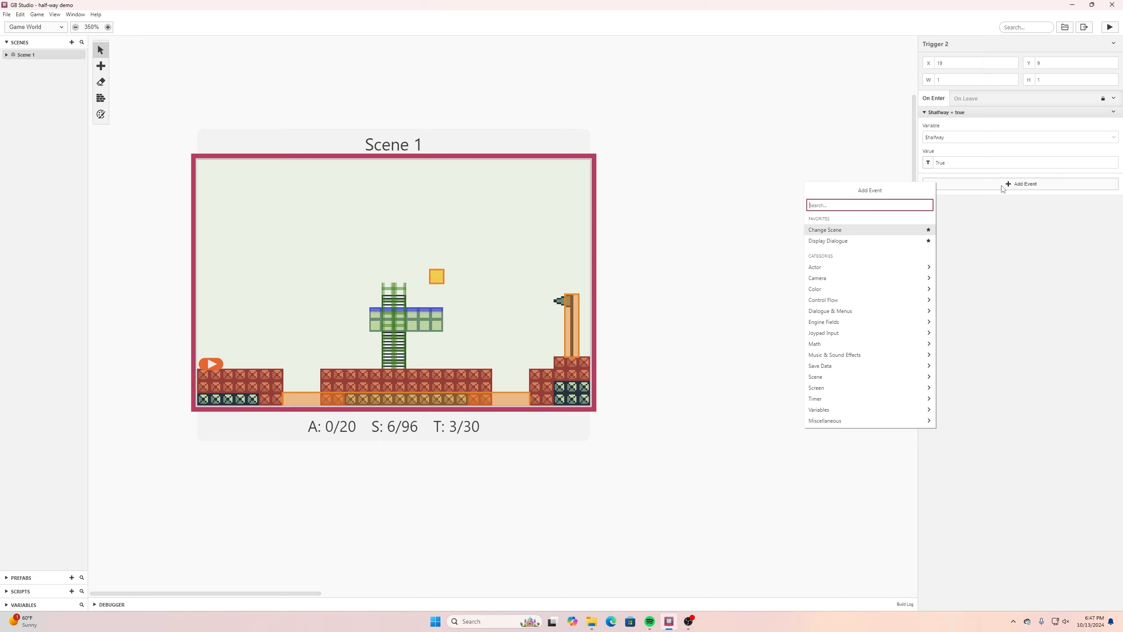
{"action": "type", "text": "switch"}
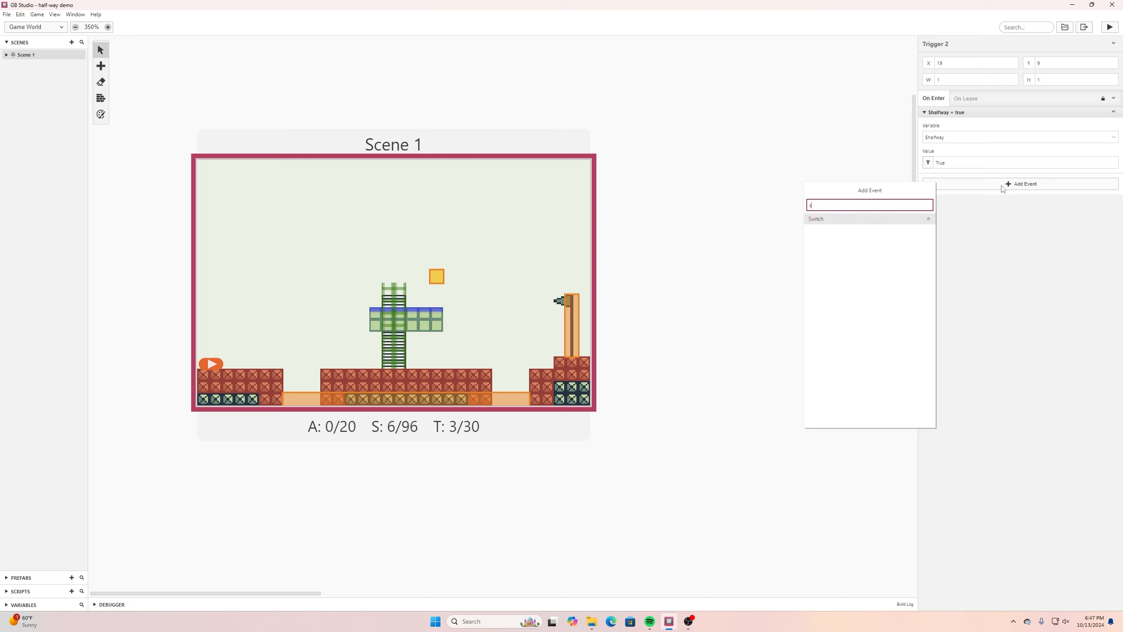
{"action": "key", "text": "BackSpace"}
{"action": "type", "text": "tile"}
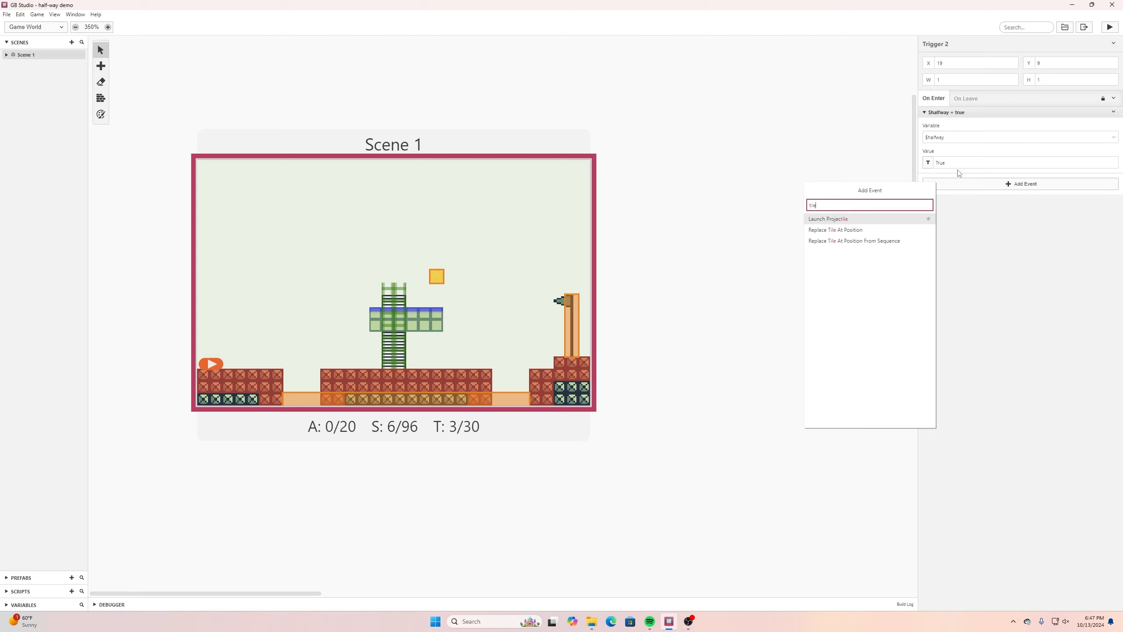
{"action": "left_click", "coordinate": [856, 232]}
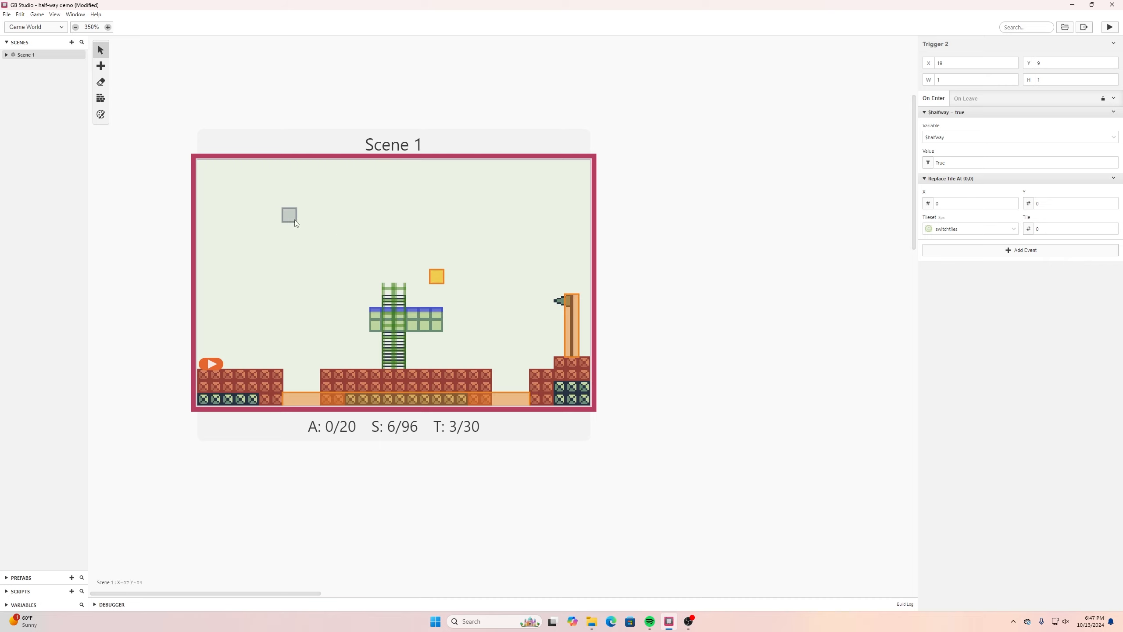
Set the tile replacement to X 19, Y 9 with tile 1 from the switchtiles tileset, and save the project.
{"action": "left_click_drag", "start_coordinate": [1013, 202], "coordinate": [1013, 204]}
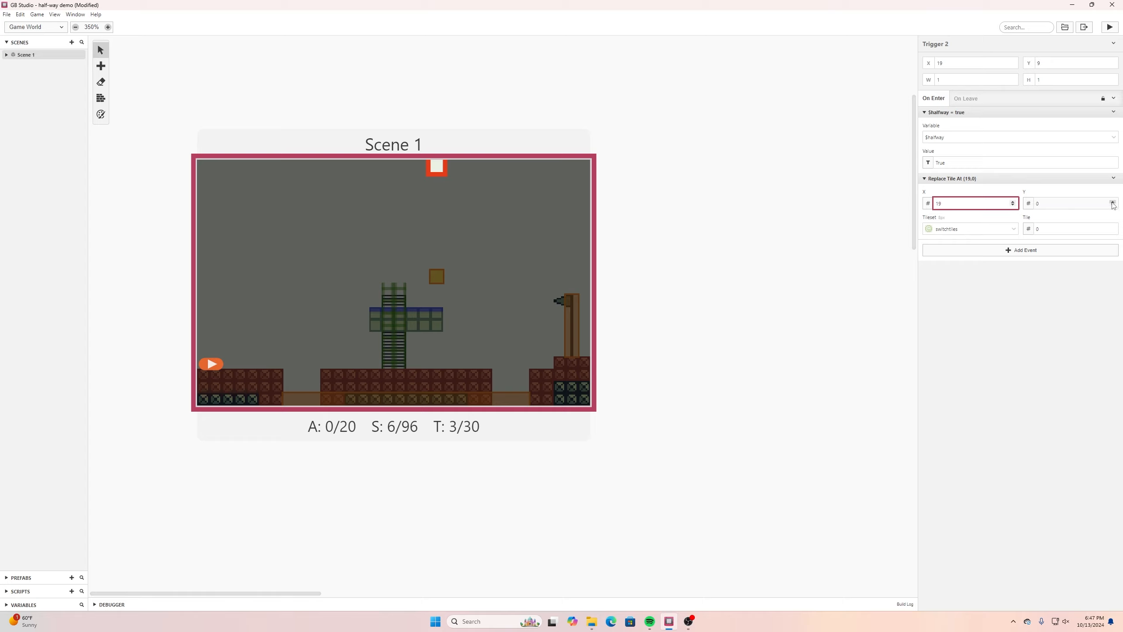
{"action": "left_click_drag", "start_coordinate": [1113, 203], "coordinate": [1113, 204]}
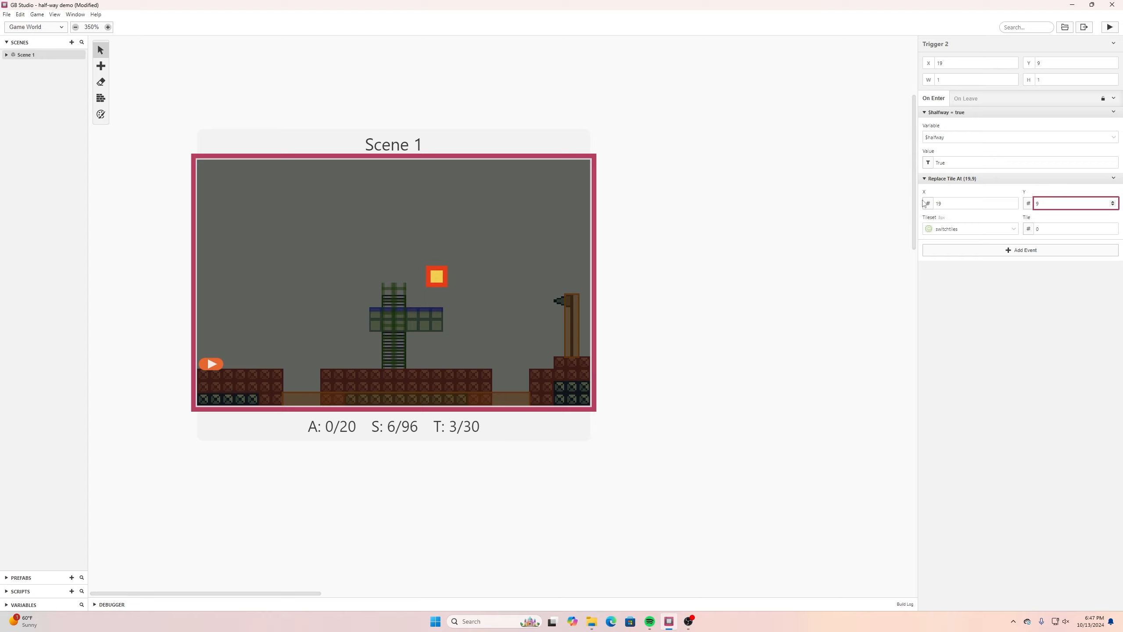
{"action": "left_click", "coordinate": [1015, 230]}
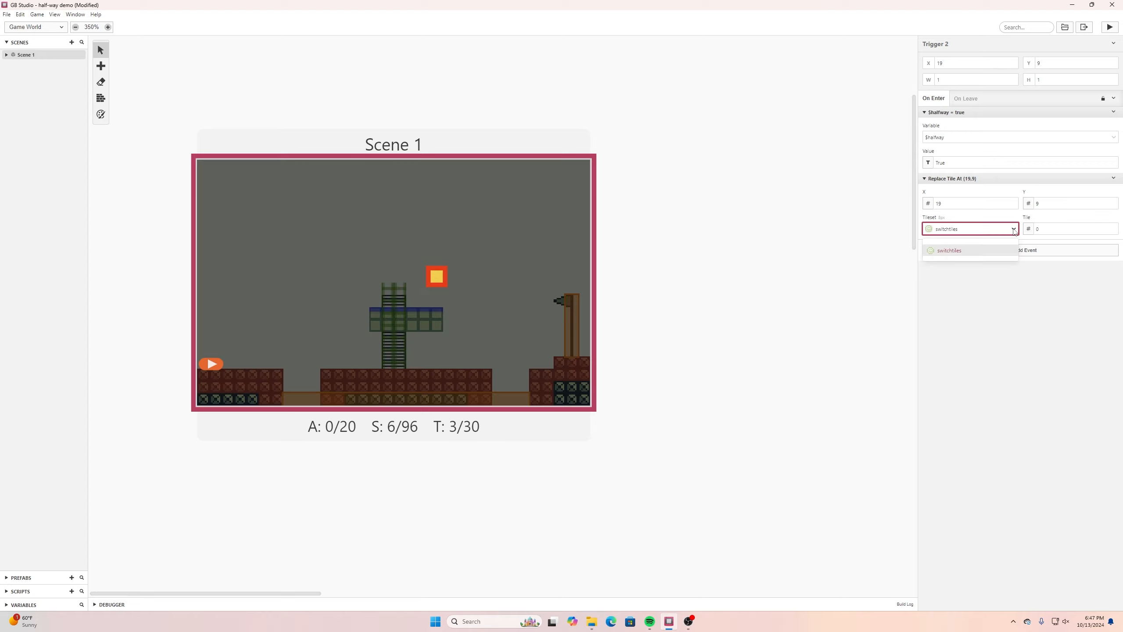
{"action": "left_click", "coordinate": [955, 251]}
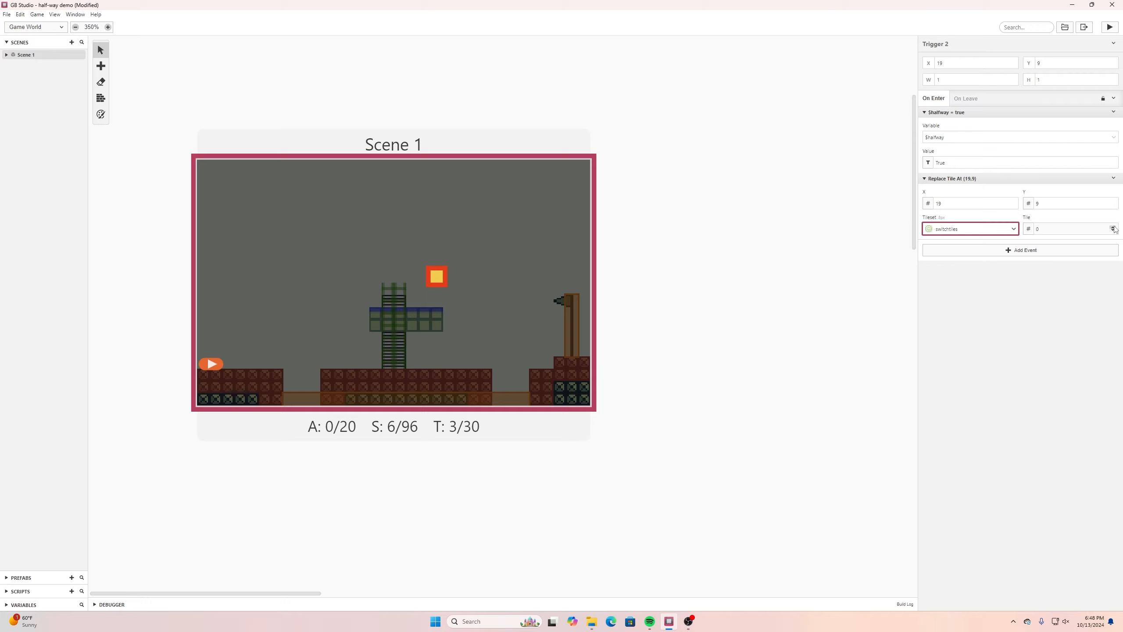
{"action": "left_click", "coordinate": [1114, 227]}
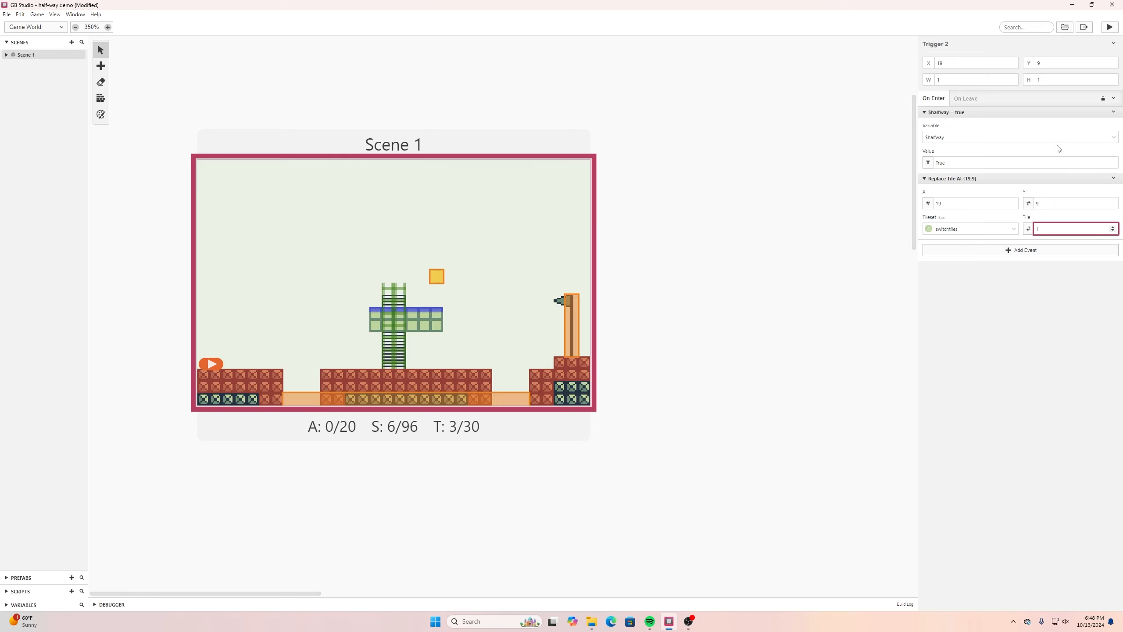
{"action": "left_click", "coordinate": [6, 14]}
{"action": "left_click", "coordinate": [42, 57]}
Run the game, jump the first pit, climb the ladder, and jump through the smiley checkpoint to test its tile swap.
{"action": "left_click", "coordinate": [1111, 28]}
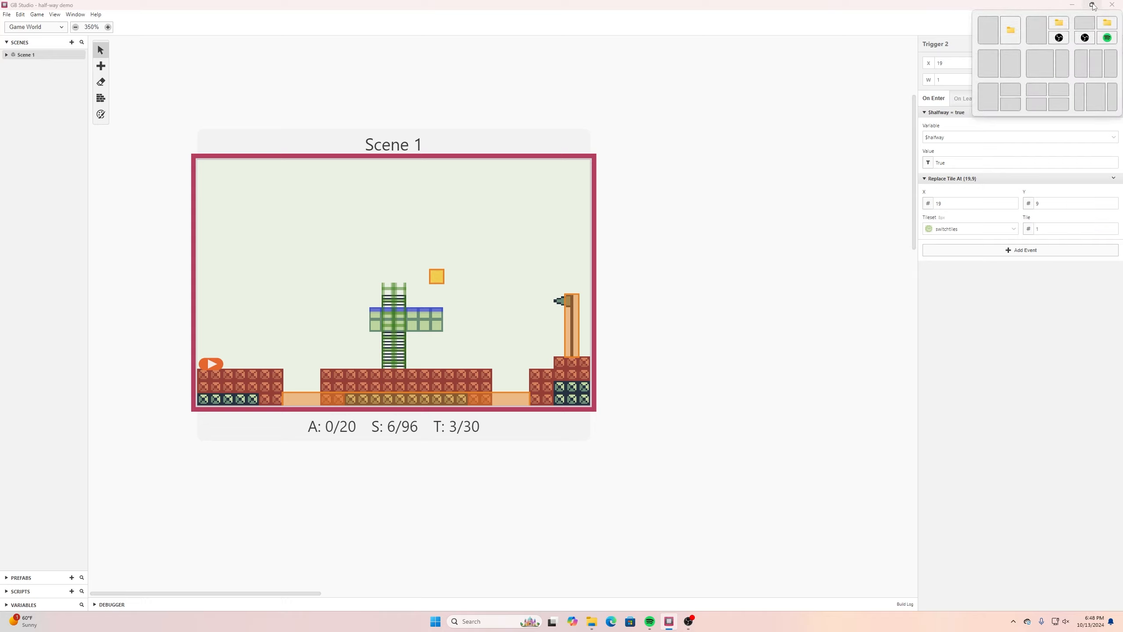
{"action": "key", "text": "Right"}
{"action": "key", "text": "z"}
{"action": "key", "text": "Right"}
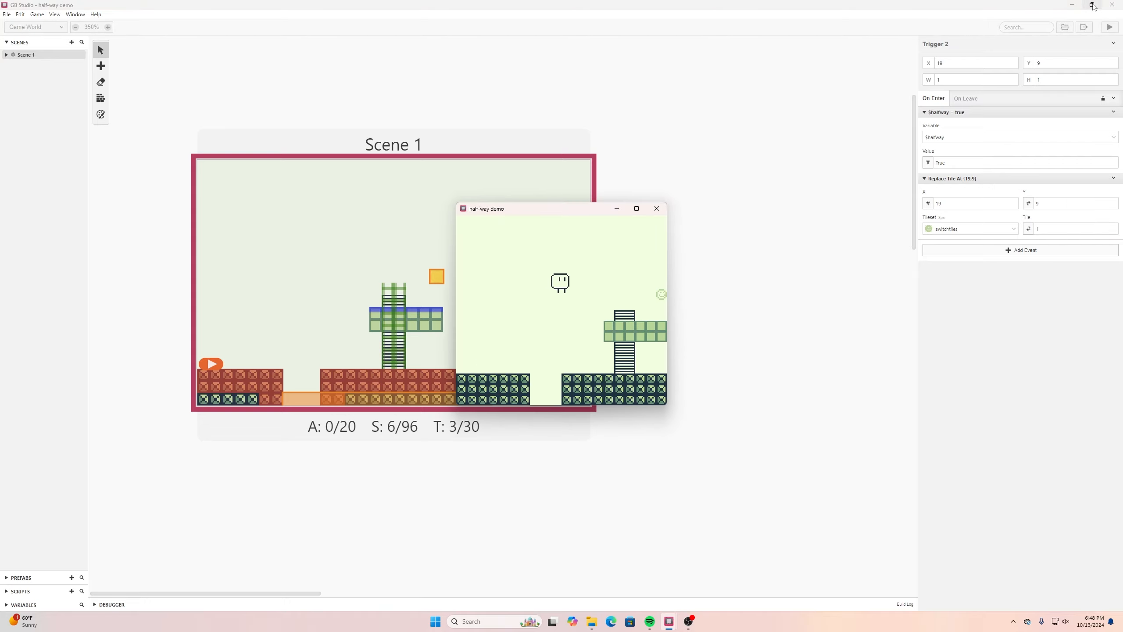
{"action": "key", "text": "Up"}
{"action": "key", "text": "Up"}
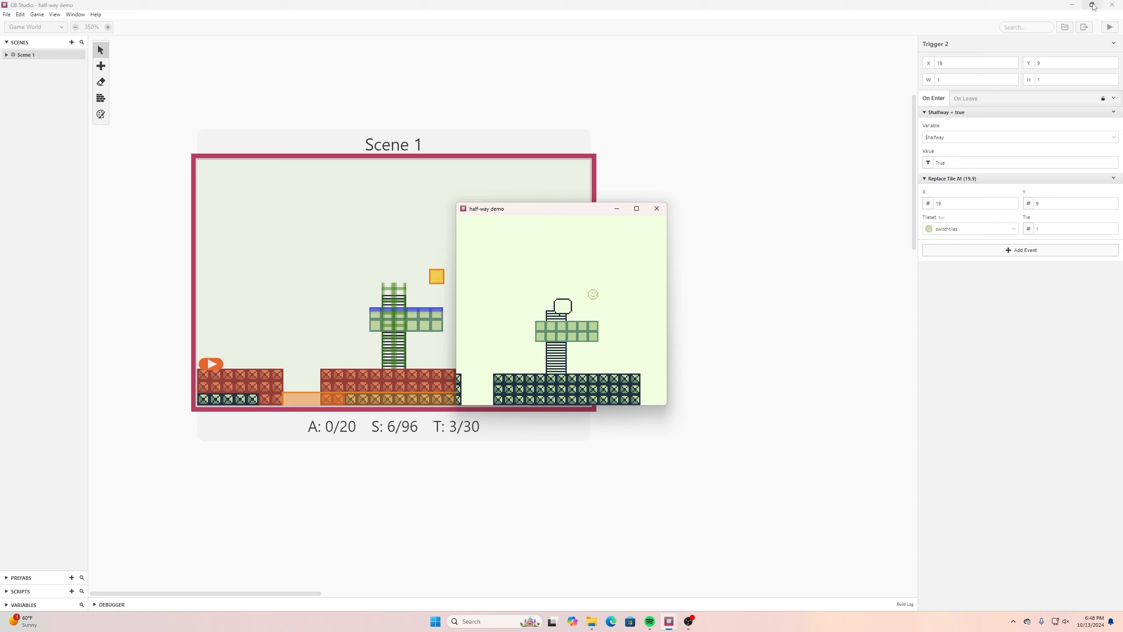
{"action": "key", "text": "z"}
{"action": "key", "text": "Right"}
Move the player off the platform in both directions and into the pits to retest the halfway respawn.
{"action": "key", "text": "Right"}
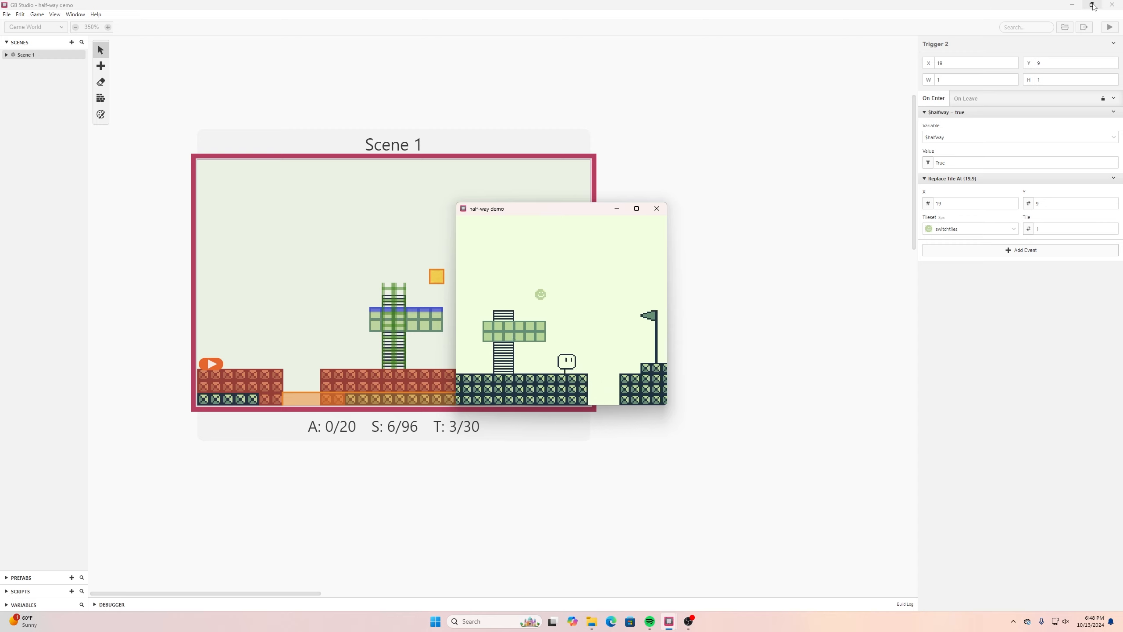
{"action": "key", "text": "Left"}
{"action": "key", "text": "z"}
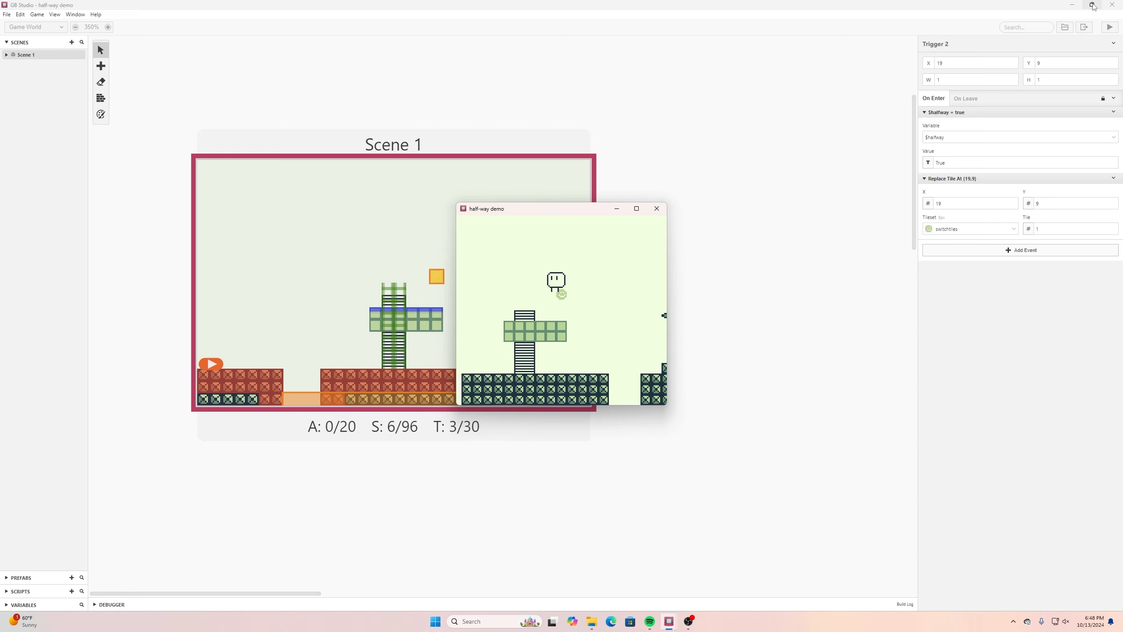
{"action": "key", "text": "Right"}
{"action": "key", "text": "Left"}
{"action": "key", "text": "Left"}
{"action": "key", "text": "Right"}
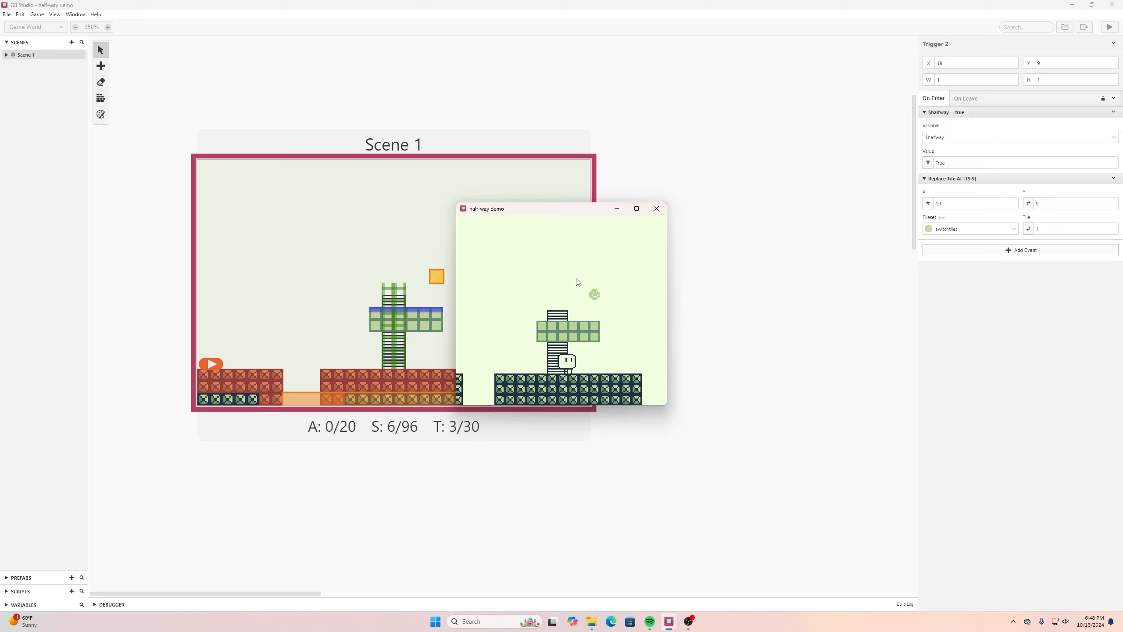
Jump over the second pit to reach the flag, and close the game preview.
{"action": "key", "text": "Right"}
{"action": "key", "text": "z"}
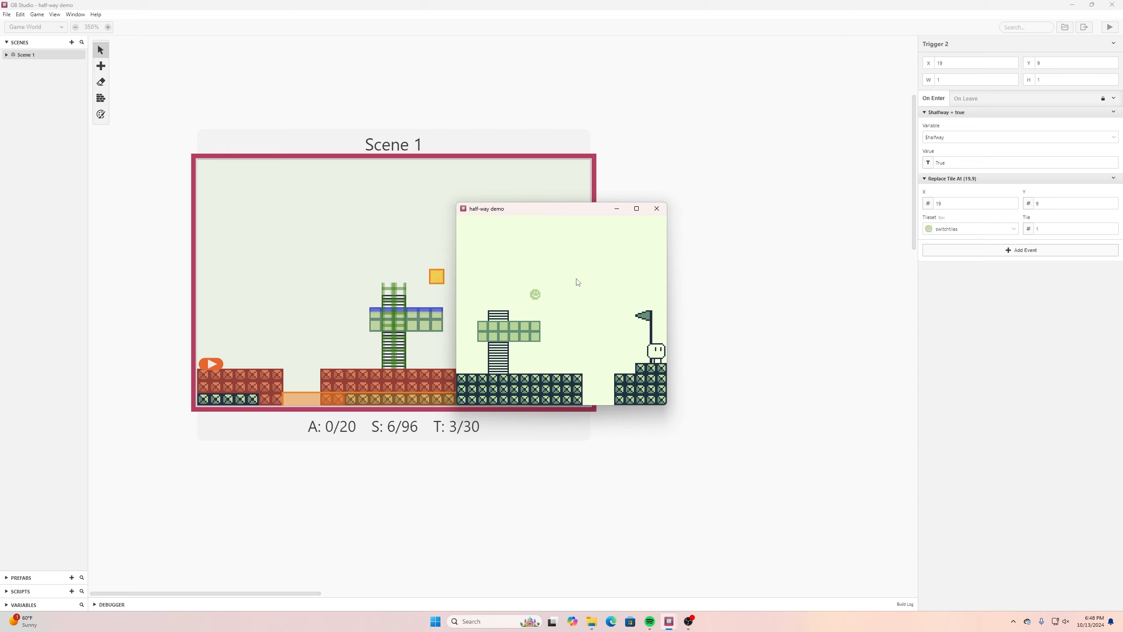
{"action": "left_click", "coordinate": [657, 208]}
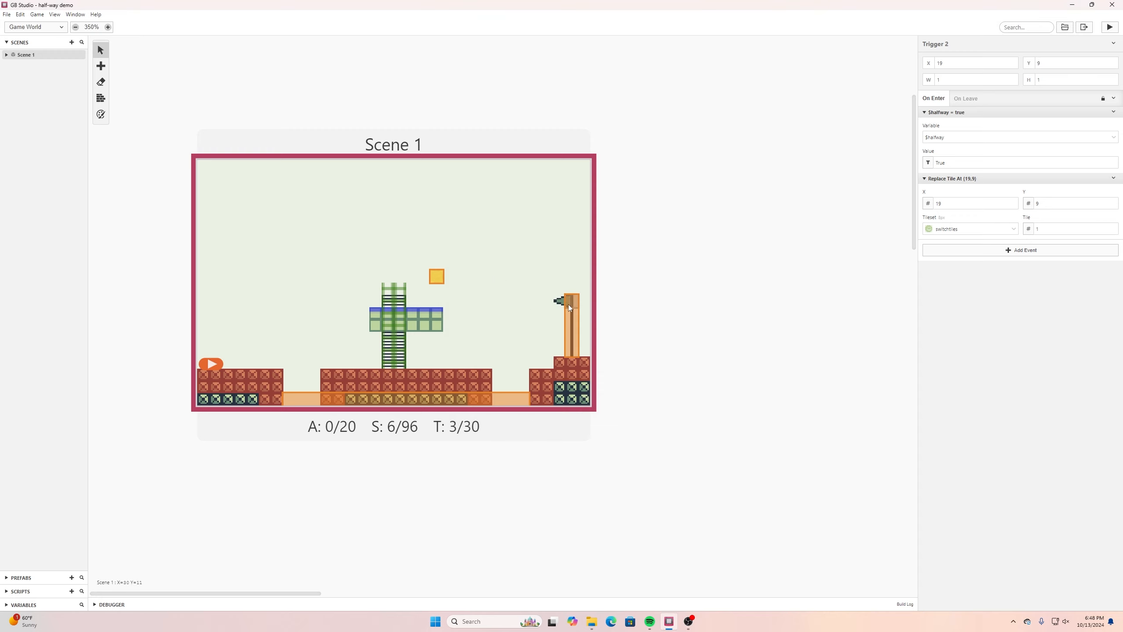
Add a Change Scene event to the flag trigger's On Enter script, targeting Scene 1.
{"action": "left_click", "coordinate": [568, 304]}
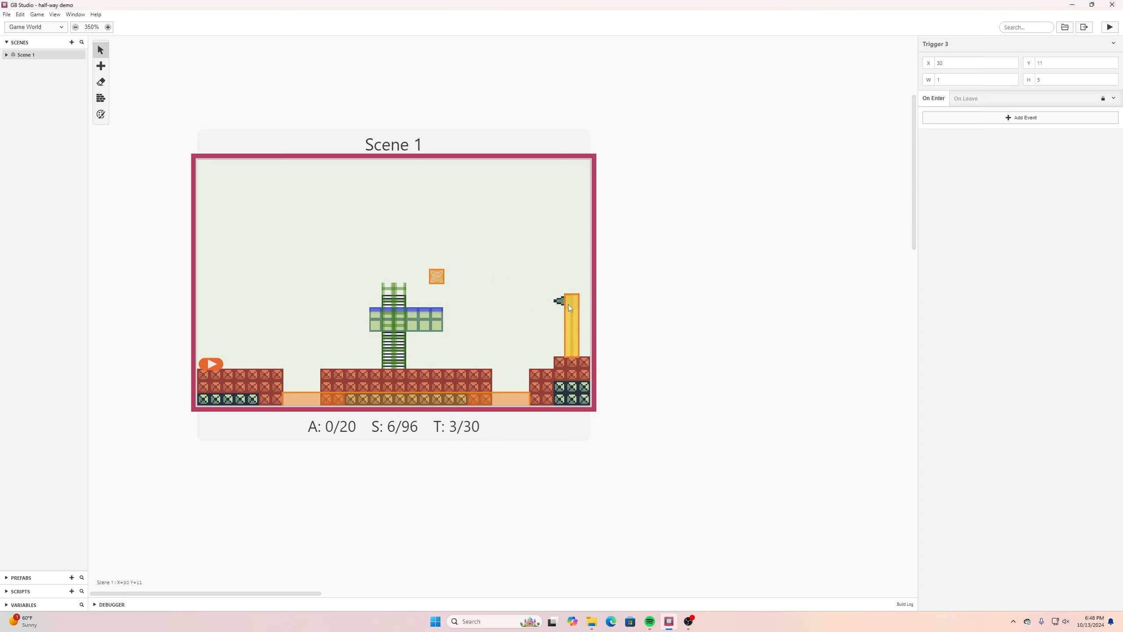
{"action": "left_click", "coordinate": [984, 119]}
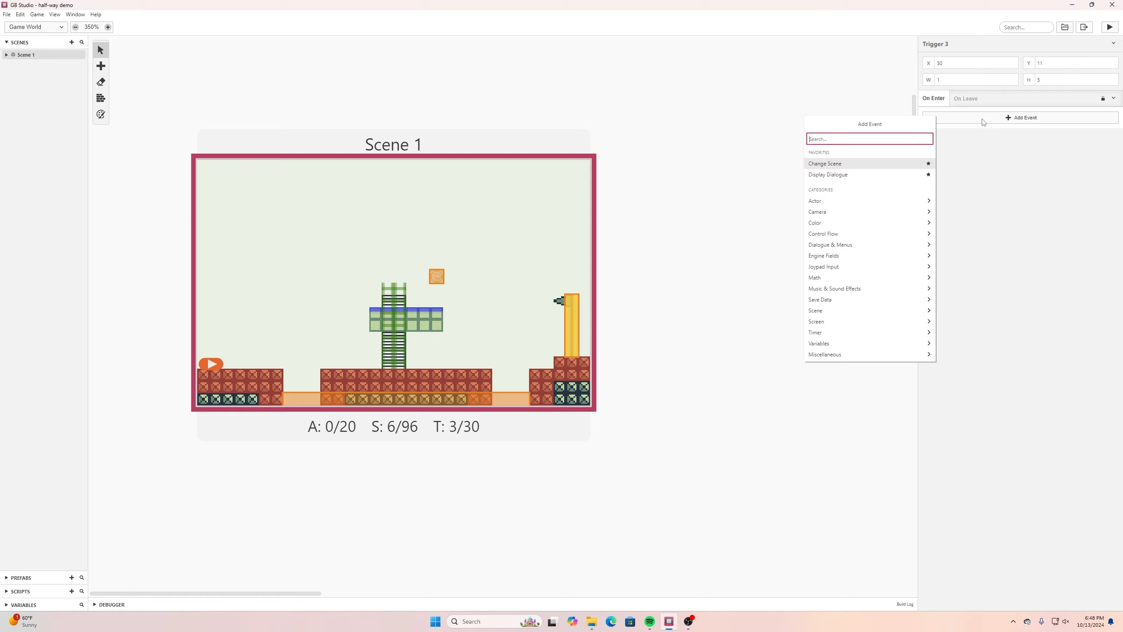
{"action": "type", "text": "change"}
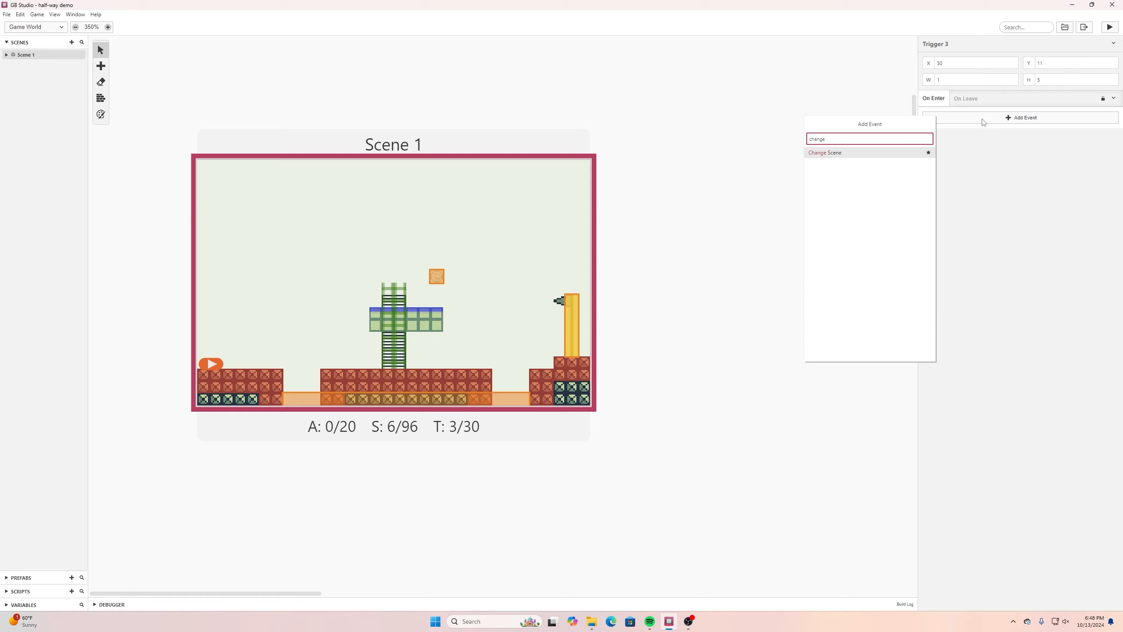
{"action": "left_click", "coordinate": [874, 150]}
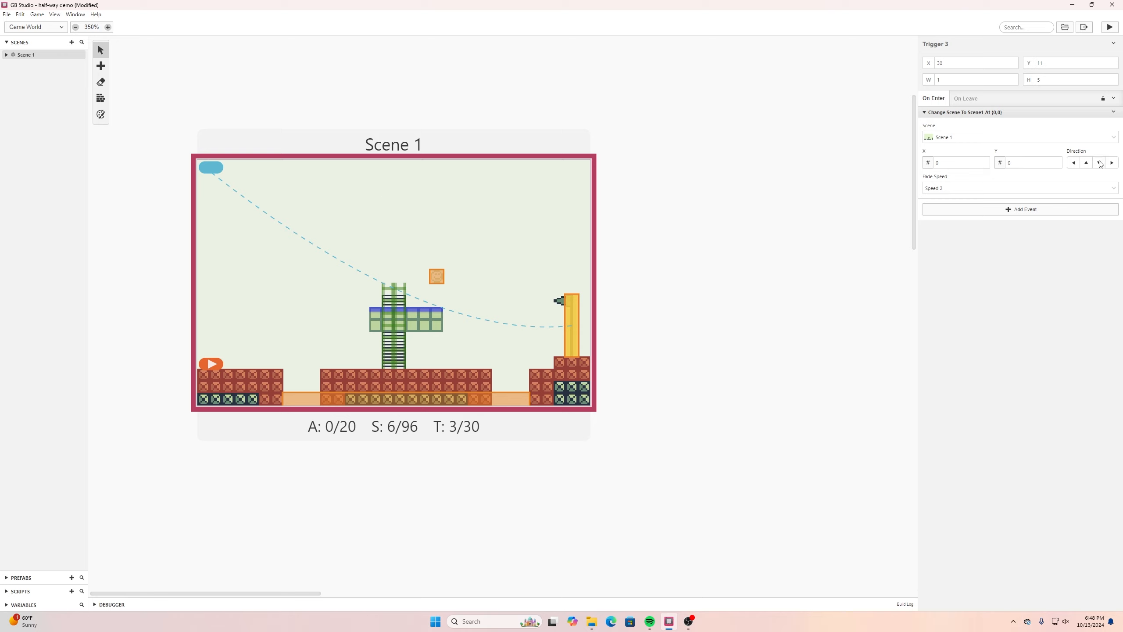
Set the scene change destination to X 0, Y 16, and save the project.
{"action": "left_click", "coordinate": [985, 162]}
{"action": "left_click", "coordinate": [985, 165]}
{"action": "left_click", "coordinate": [1058, 160]}
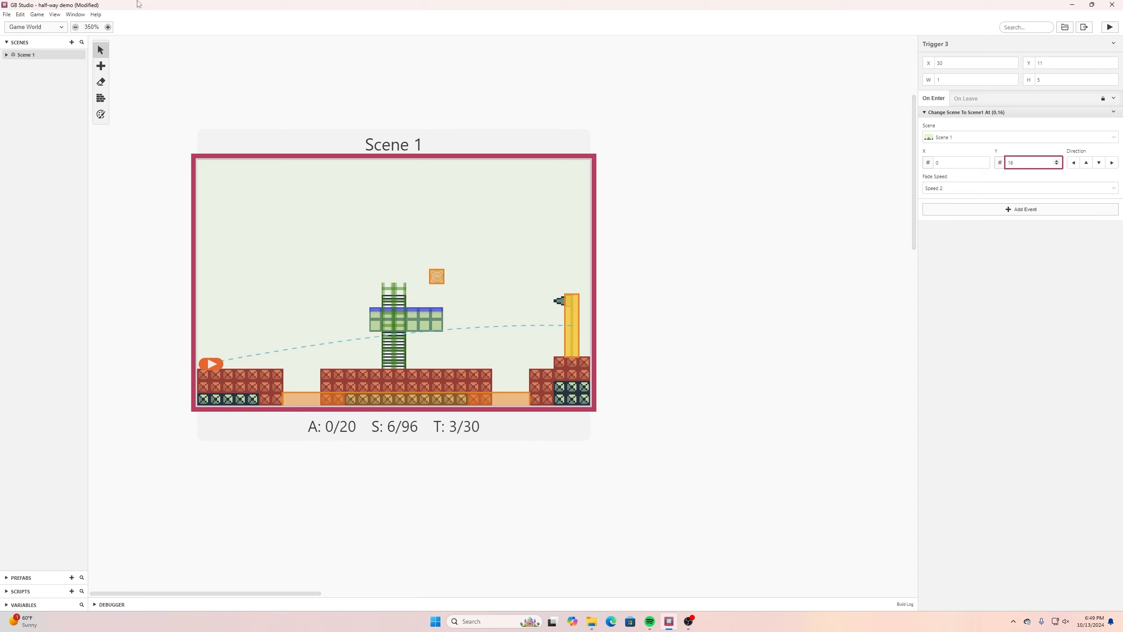
{"action": "left_click", "coordinate": [7, 15]}
{"action": "left_click", "coordinate": [17, 59]}
Run the game and head over the pits toward the flag, bypassing the checkpoint, to test the end trigger.
{"action": "left_click", "coordinate": [1110, 28]}
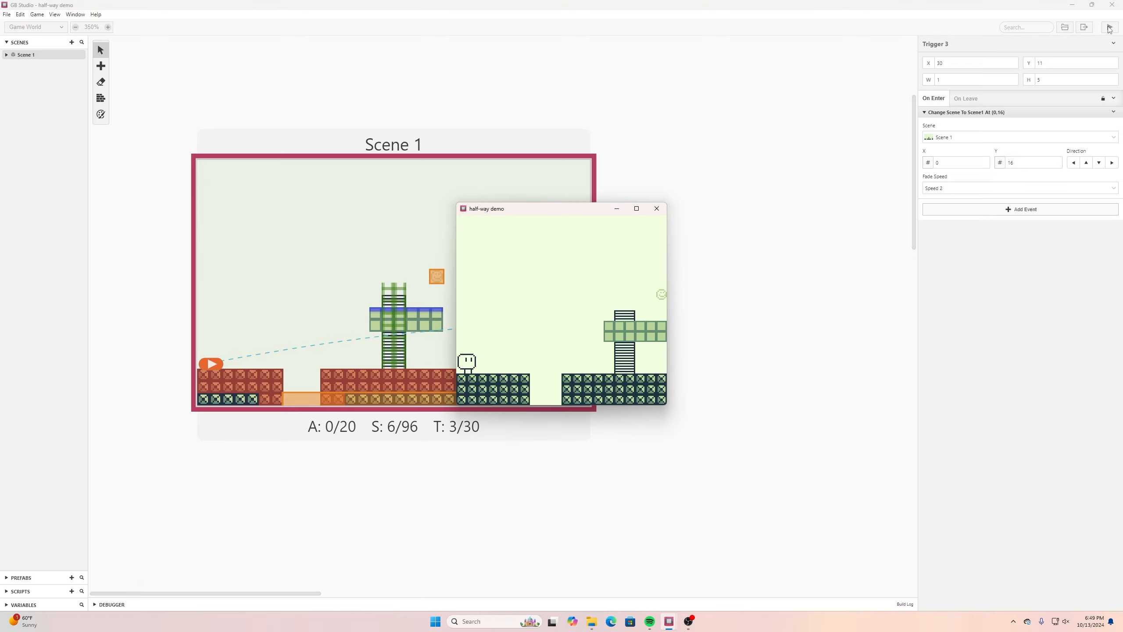
{"action": "key", "text": "Right"}
{"action": "key", "text": "Right"}
{"action": "key", "text": "z"}
{"action": "key", "text": "Right"}
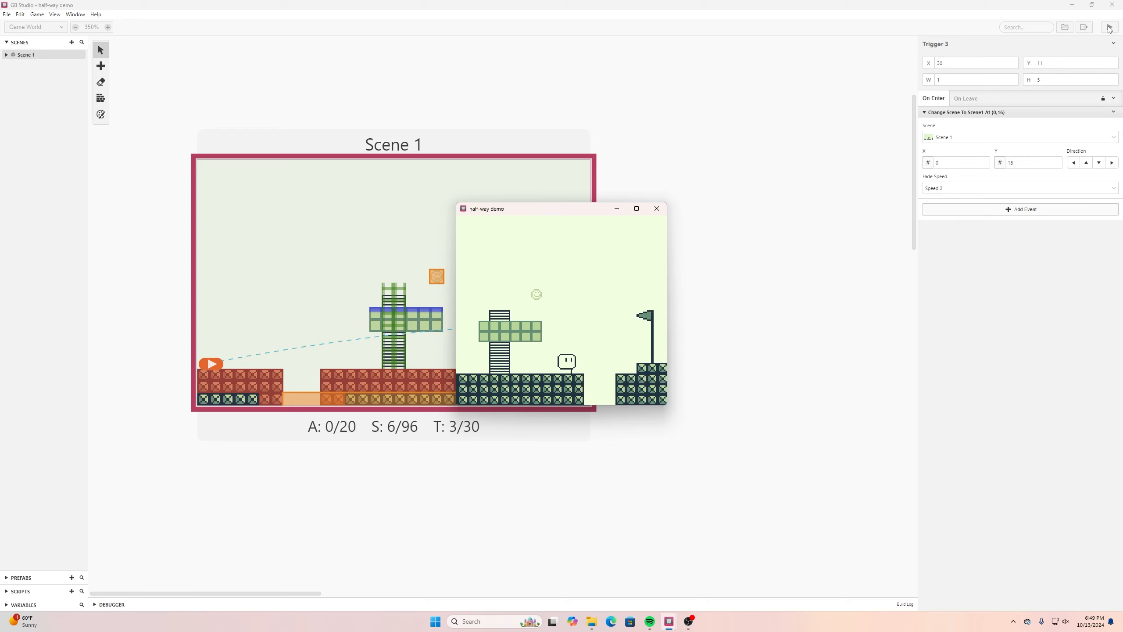
{"action": "key", "text": "Right"}
{"action": "key", "text": "z"}
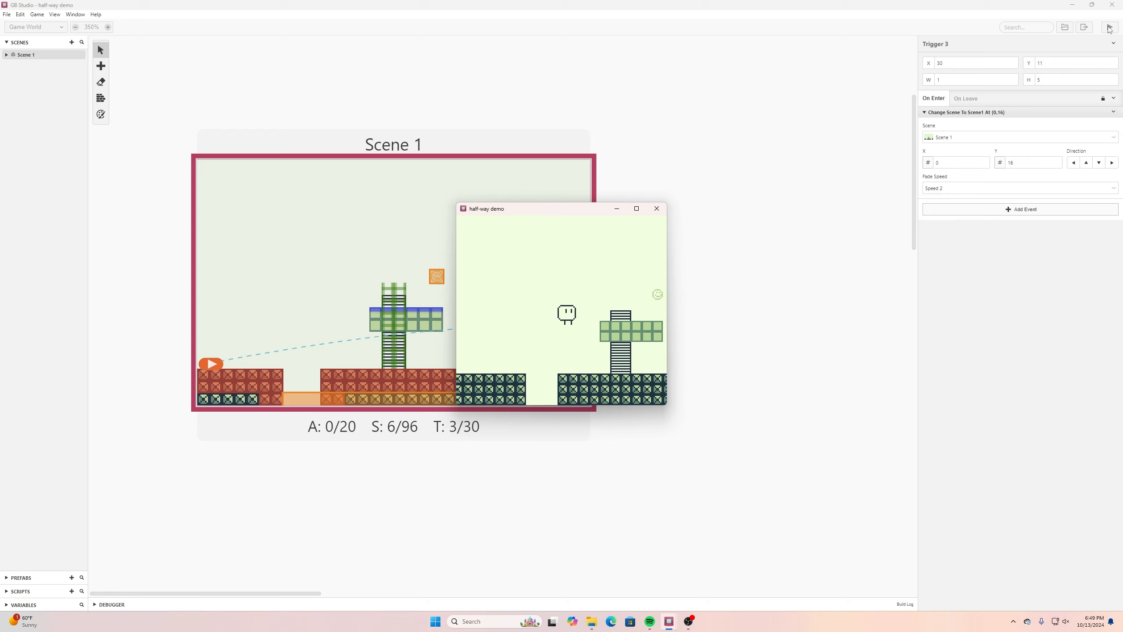
{"action": "key", "text": "z"}
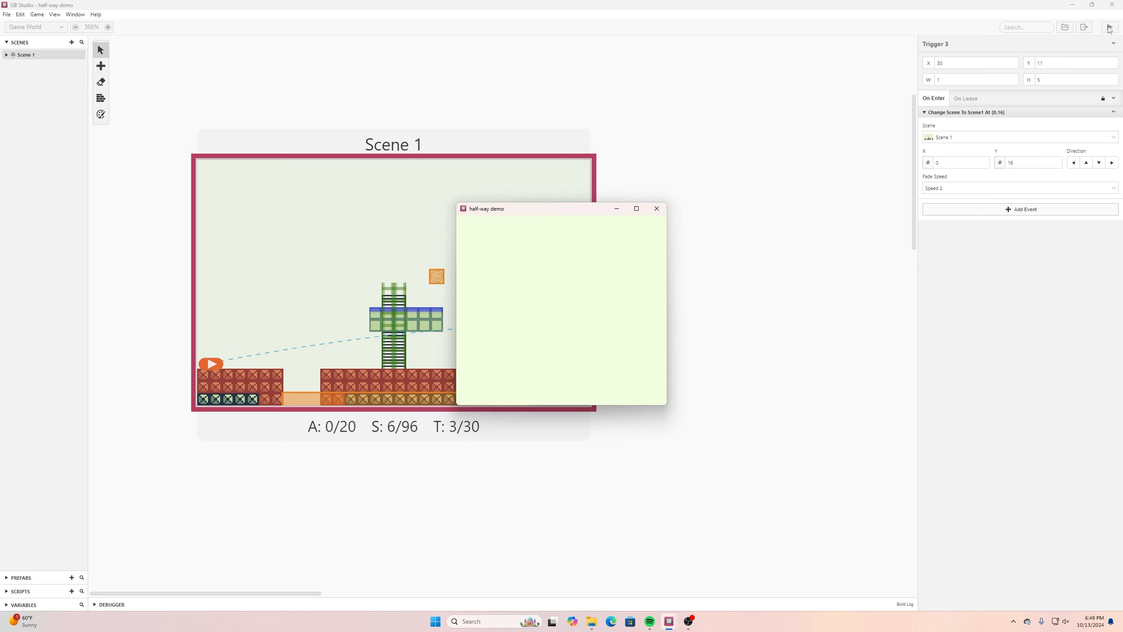
Climb the ladder to the platform and jump into the smiley checkpoint to activate it.
{"action": "key", "text": "Right"}
{"action": "key", "text": "Right"}
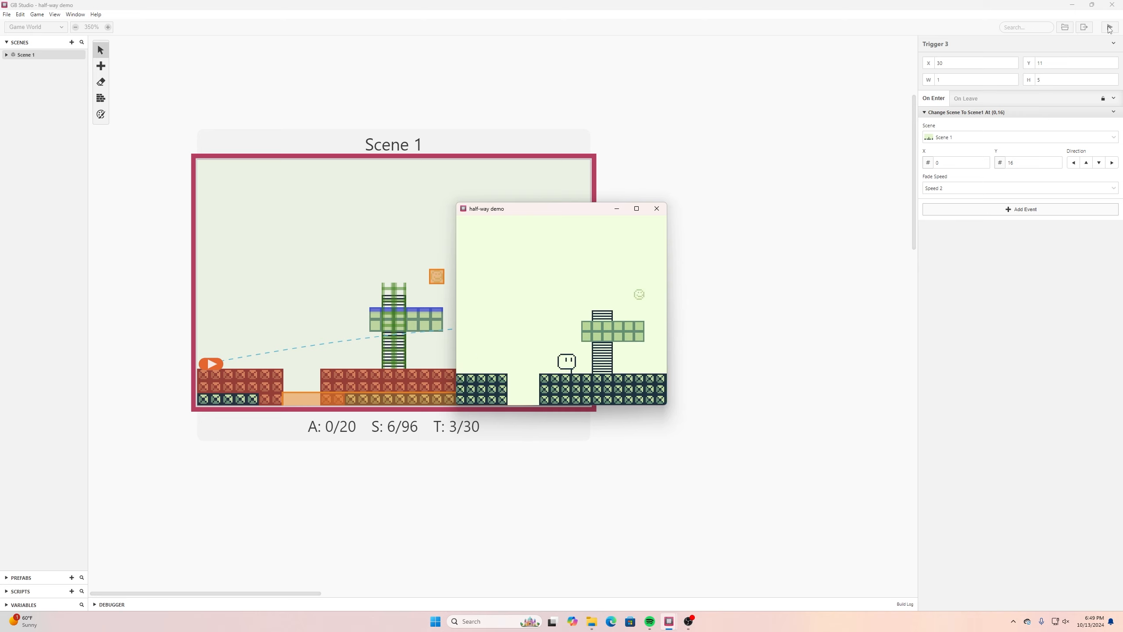
{"action": "key", "text": "Up"}
{"action": "key", "text": "Up"}
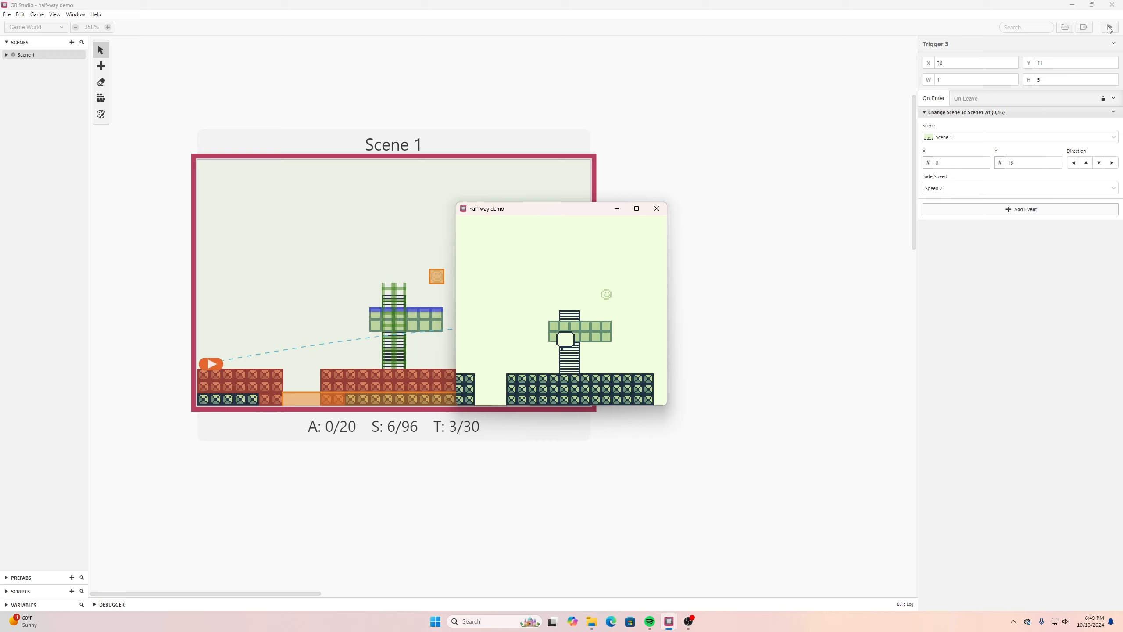
{"action": "key", "text": "Right"}
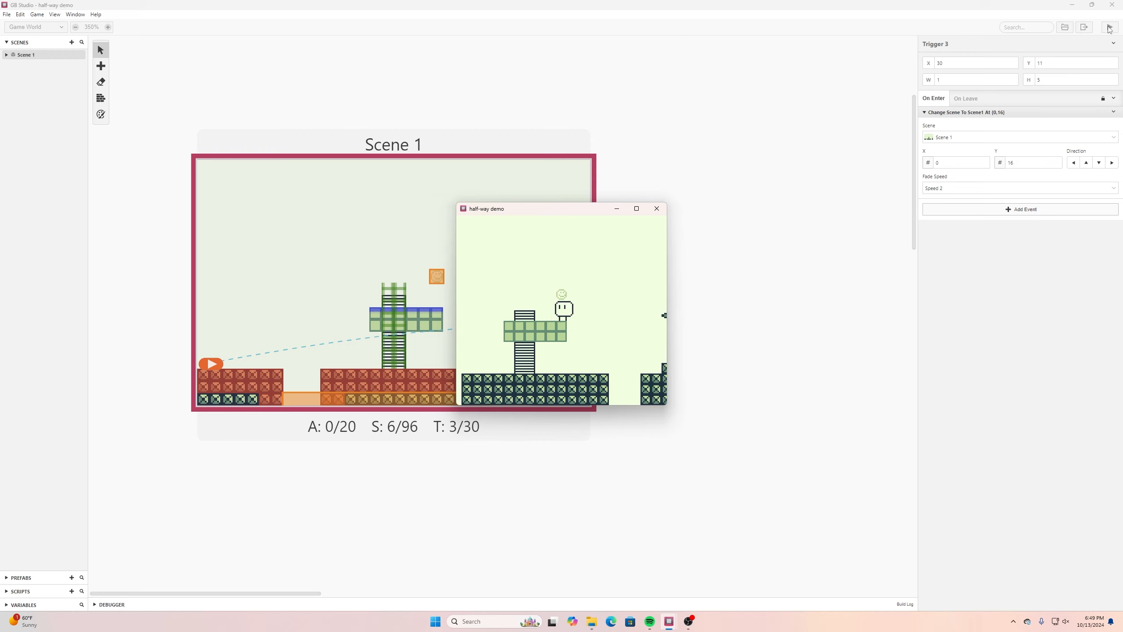
{"action": "key", "text": "z"}
Move back and forth on the platform, and jump across to the flag to test the scene restart after the checkpoint.
{"action": "key", "text": "Left"}
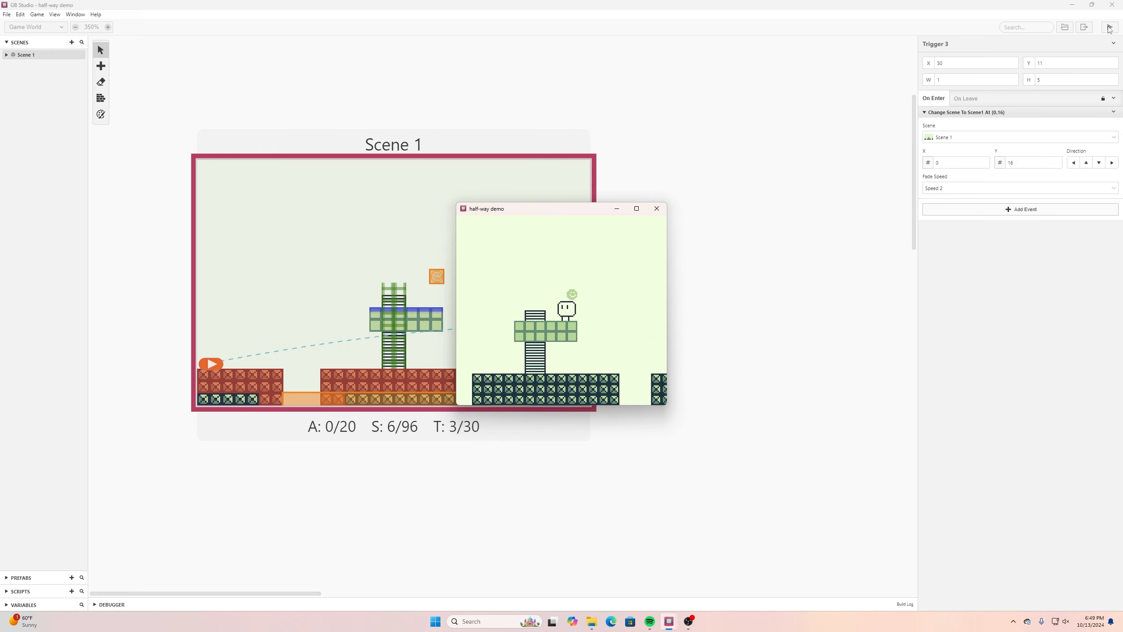
{"action": "key", "text": "Right"}
{"action": "key", "text": "Left"}
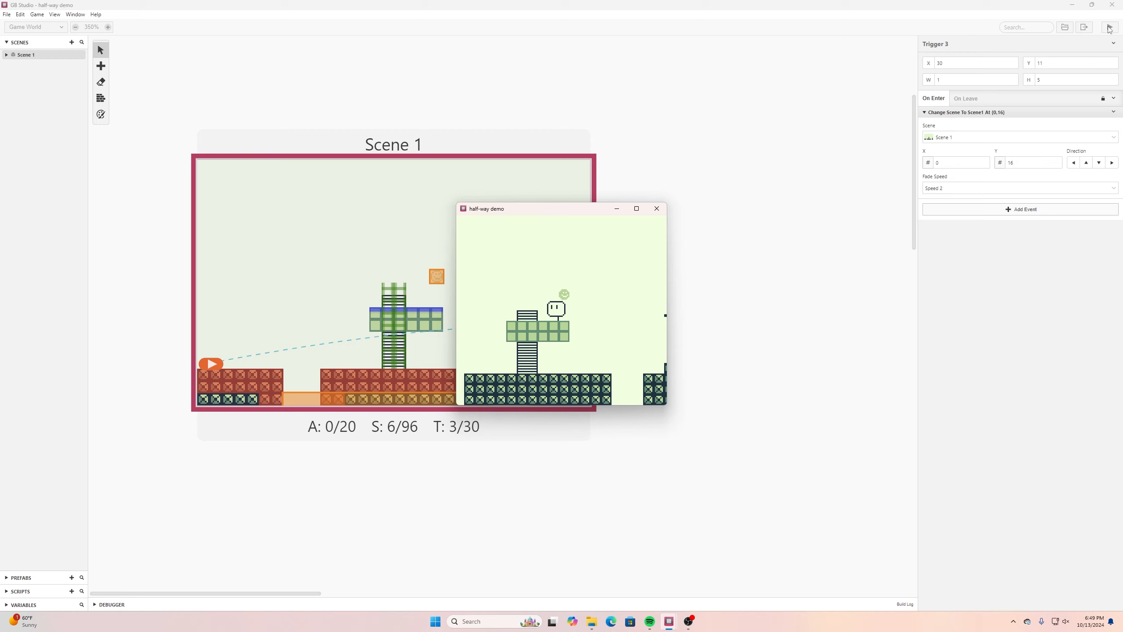
{"action": "key", "text": "Right"}
{"action": "key", "text": "z"}
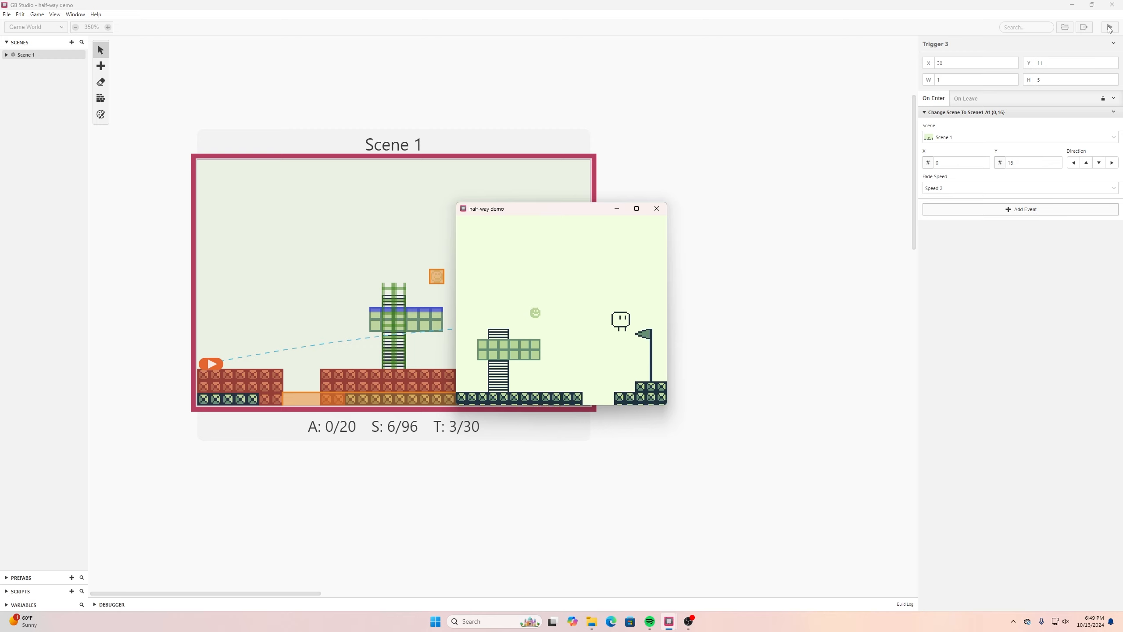
{"action": "key", "text": "Right"}
{"action": "key", "text": "z"}
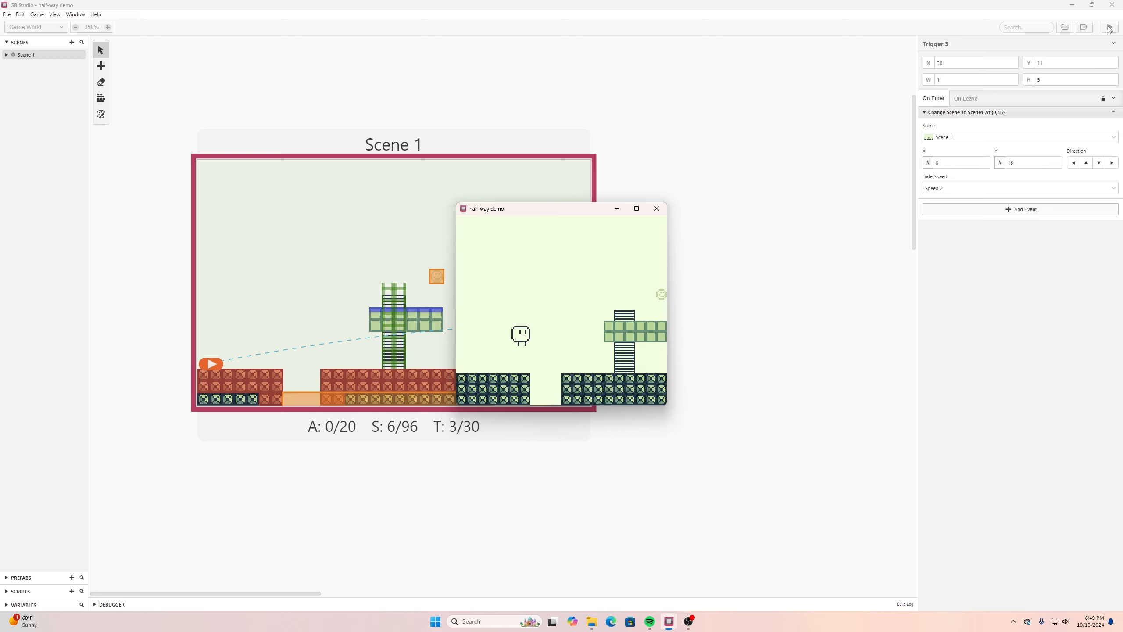
Replay the level along the ground without touching the checkpoint, jumping the pits toward the flag to retest the restart.
{"action": "key", "text": "Left"}
{"action": "key", "text": "Right"}
{"action": "key", "text": "z"}
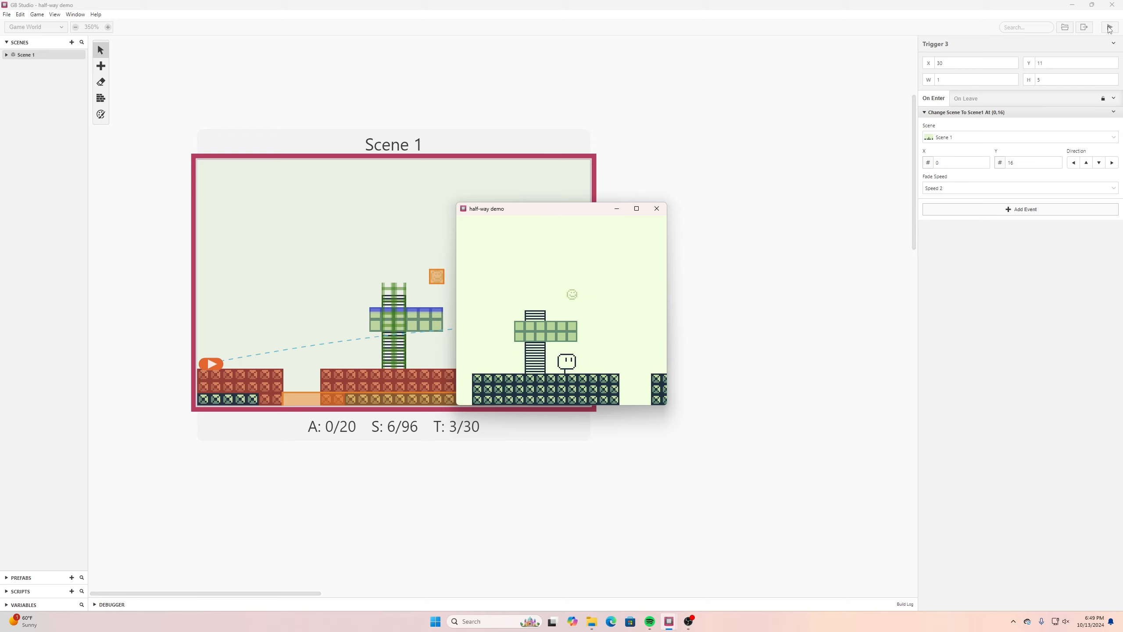
{"action": "key", "text": "Right"}
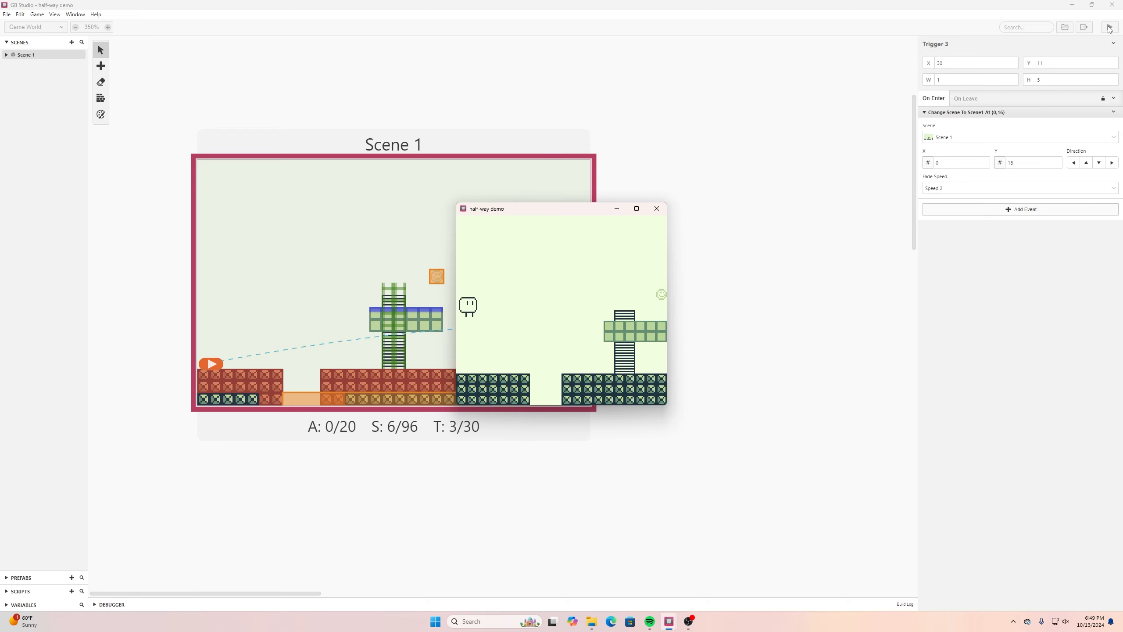
{"action": "key", "text": "Right"}
{"action": "key", "text": "z"}
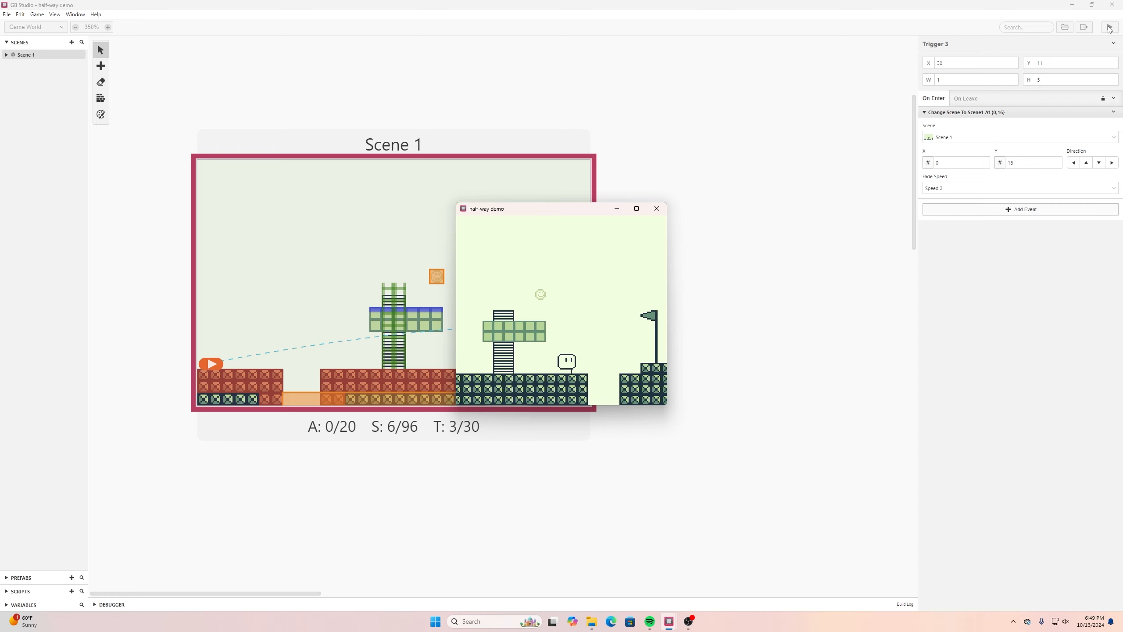
{"action": "key", "text": "Right"}
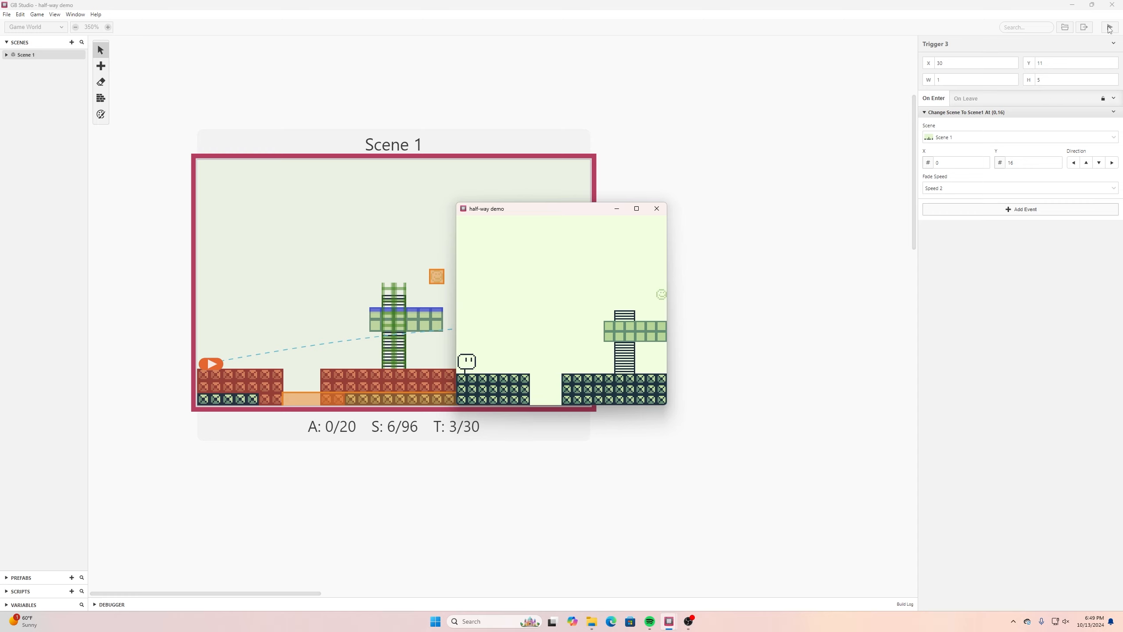
Jump the first pit again from the start and stop the player at the base of the ladder.
{"action": "key", "text": "Right"}
{"action": "key", "text": "Left"}
{"action": "key", "text": "Right"}
{"action": "key", "text": "z"}
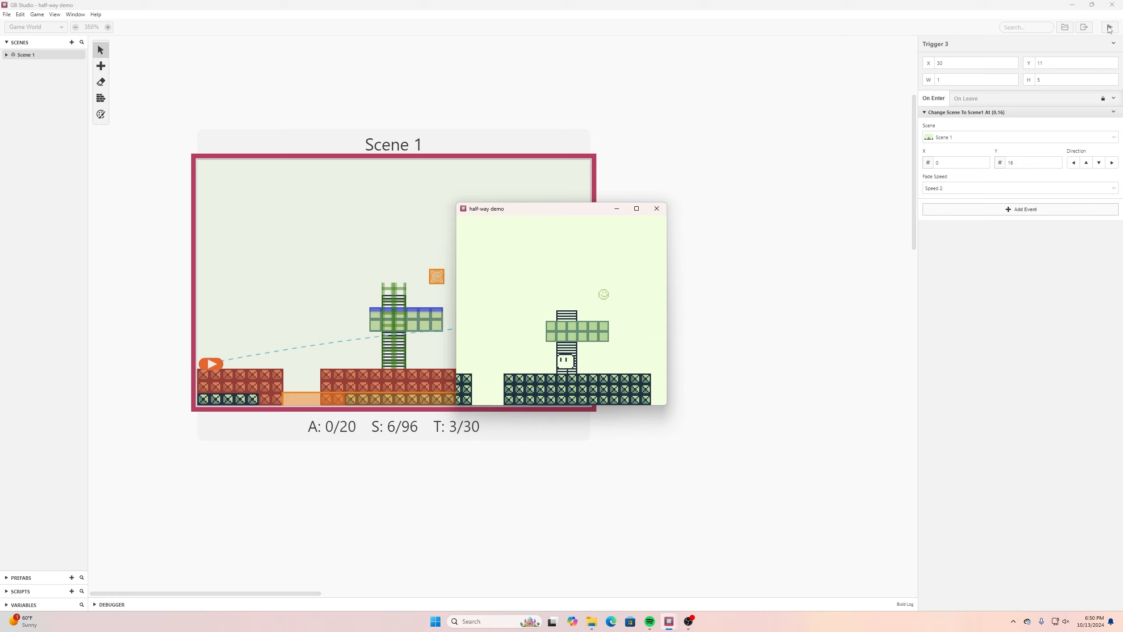
{"action": "key", "text": "Left"}
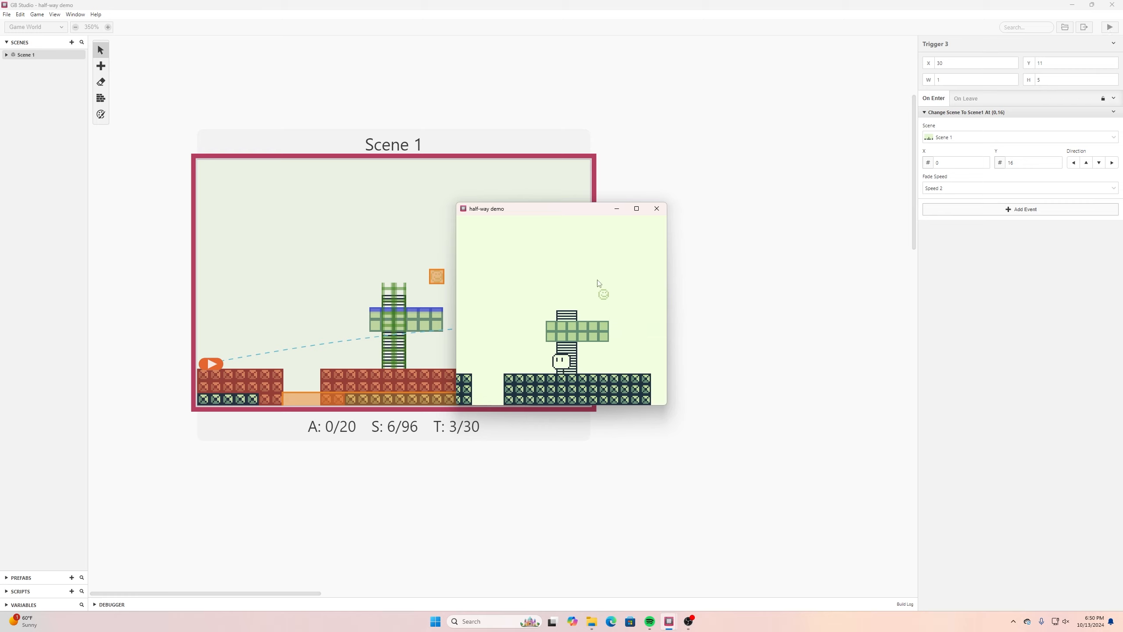